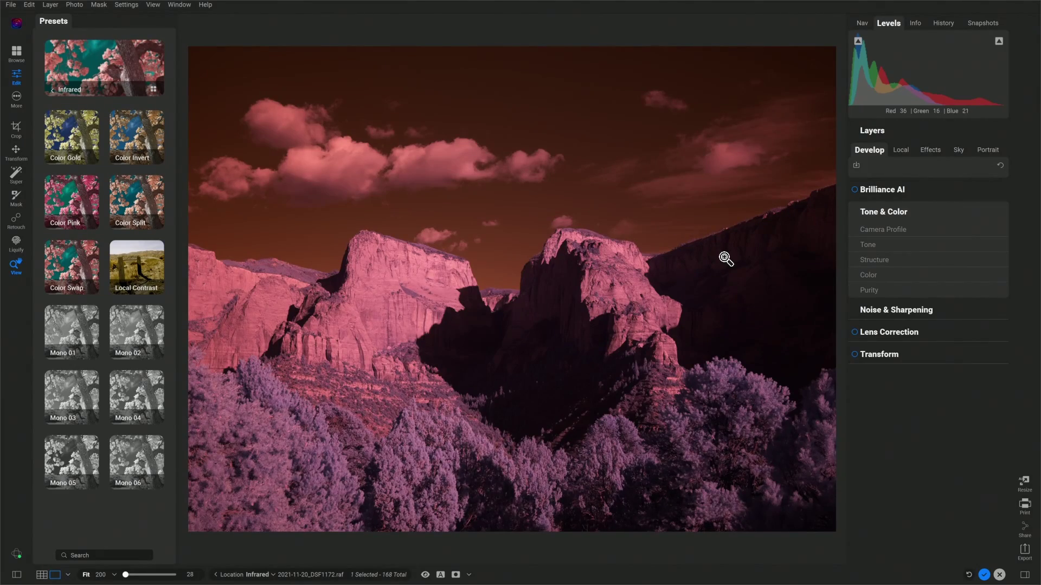
Step: Neutralise the white balance on a white cloud and set Exposure 1.1, Highlights -6, Midtones 28, Shadows 8 and Blacks -3
click(872, 274)
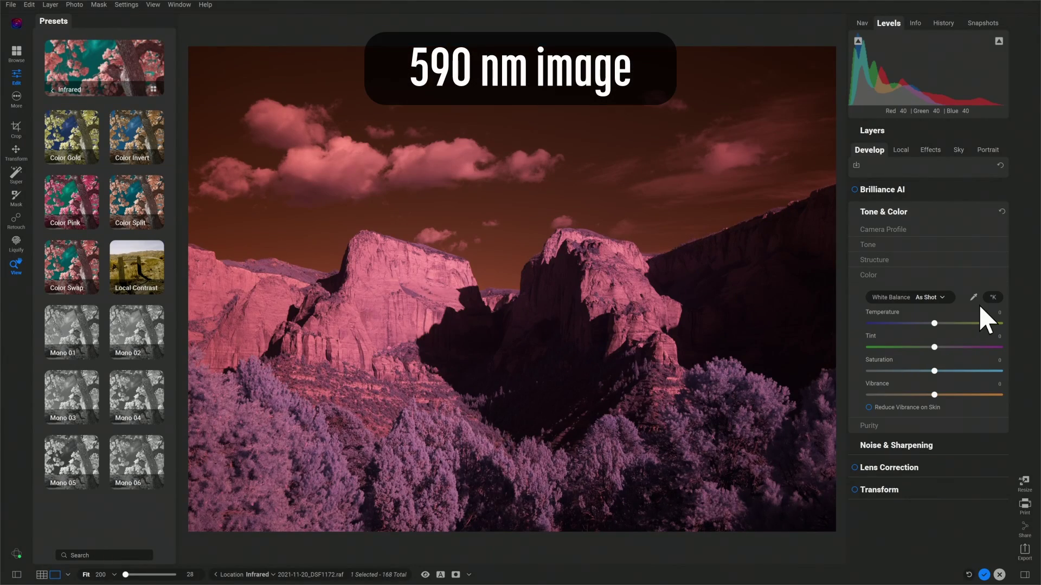
click(446, 163)
click(901, 244)
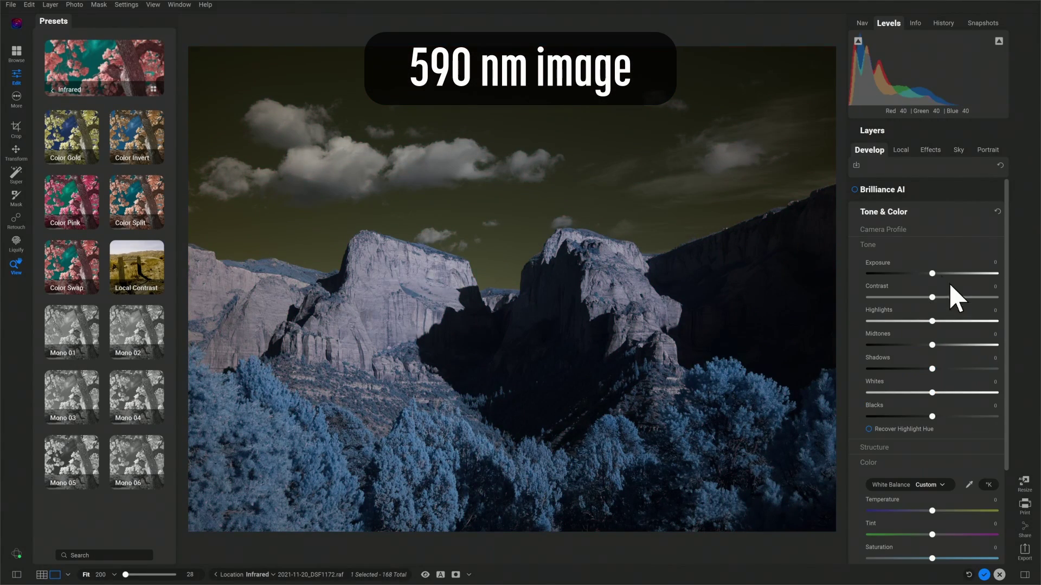
drag(931, 274, 945, 273)
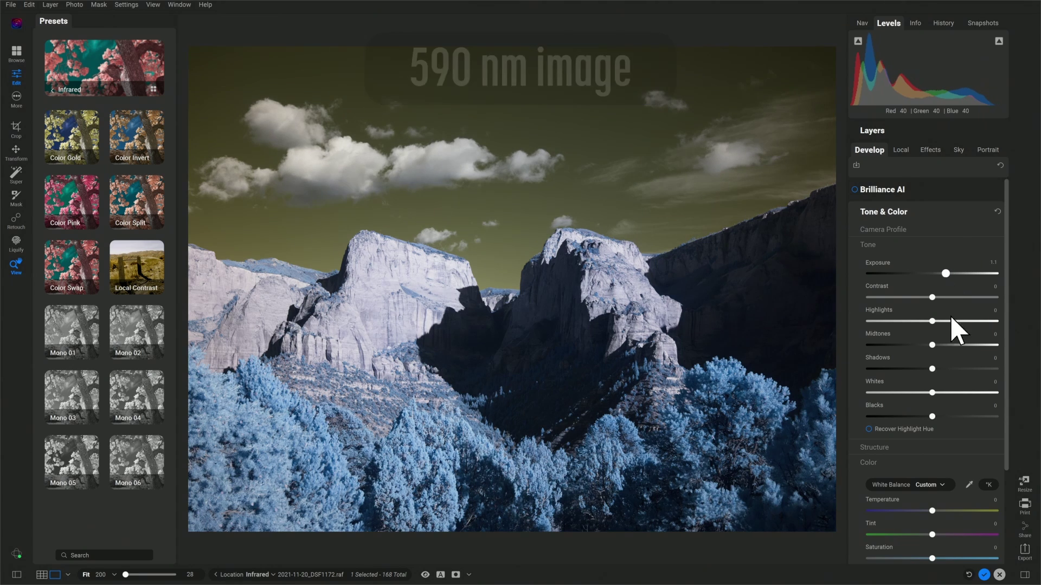
drag(934, 321, 936, 368)
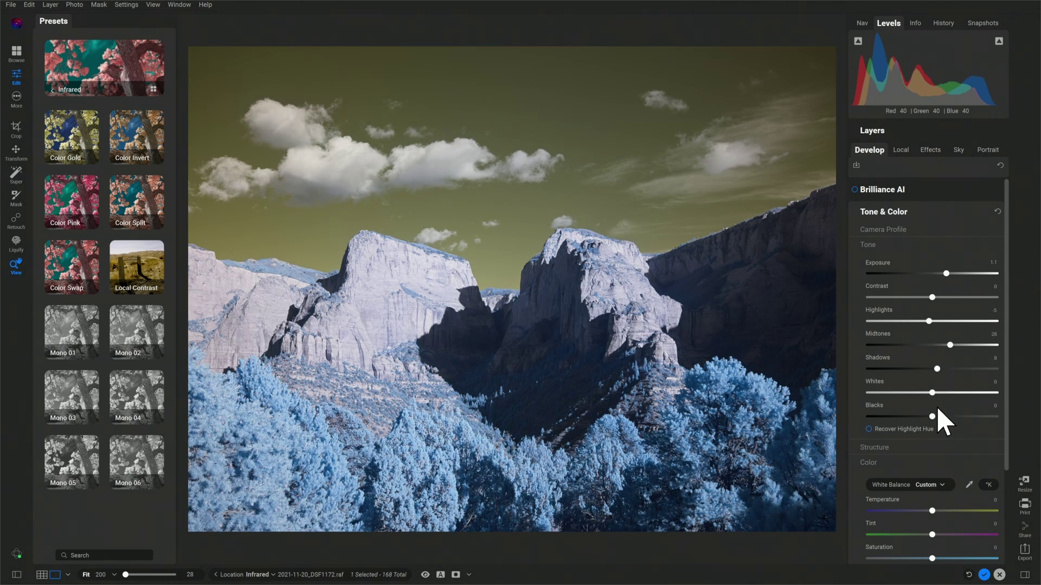
drag(927, 416, 928, 416)
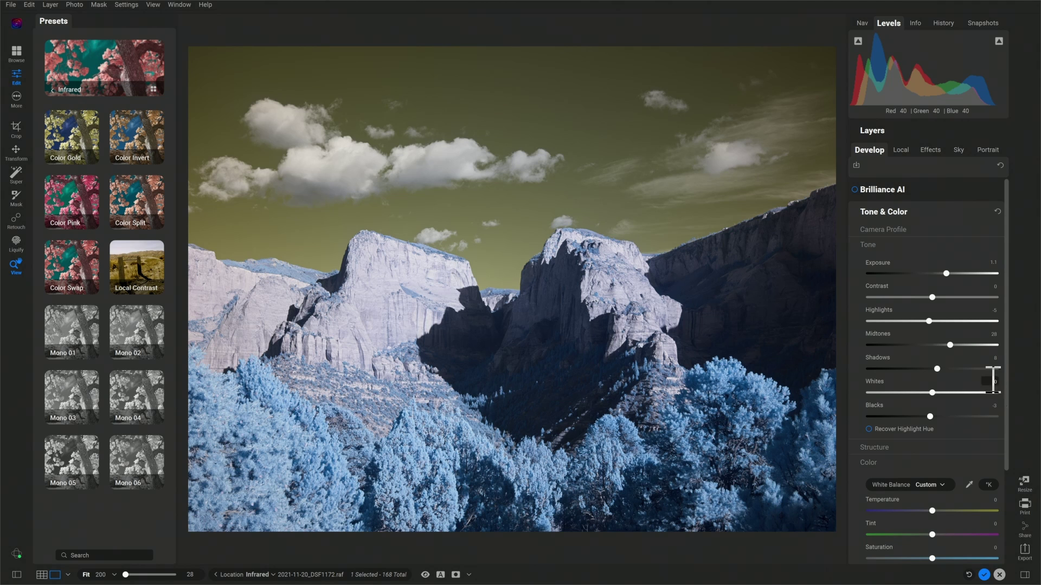
Step: Apply the Invert preset from the Color Invert collection to the mountain photo
click(136, 135)
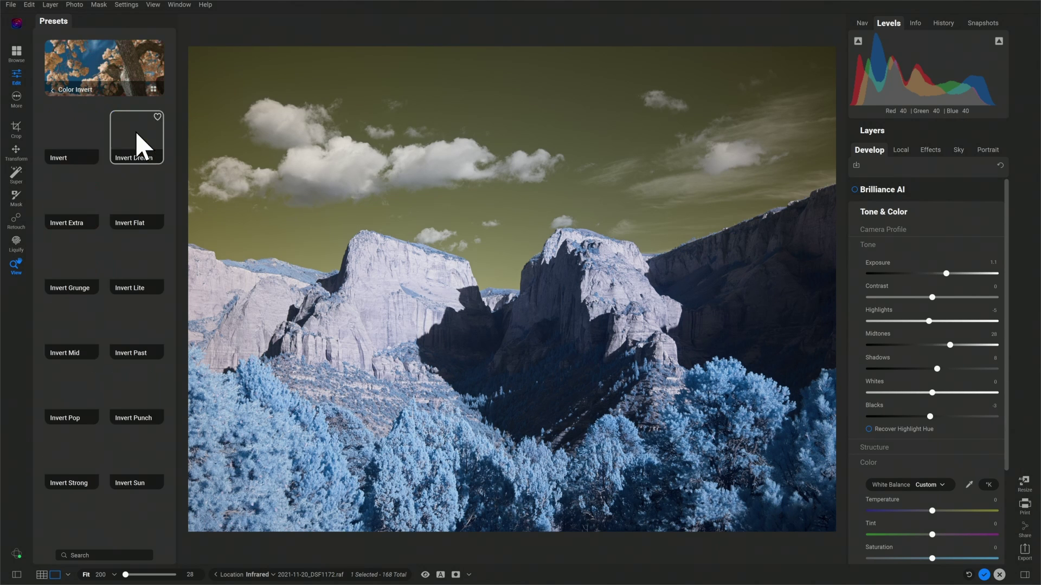
click(90, 140)
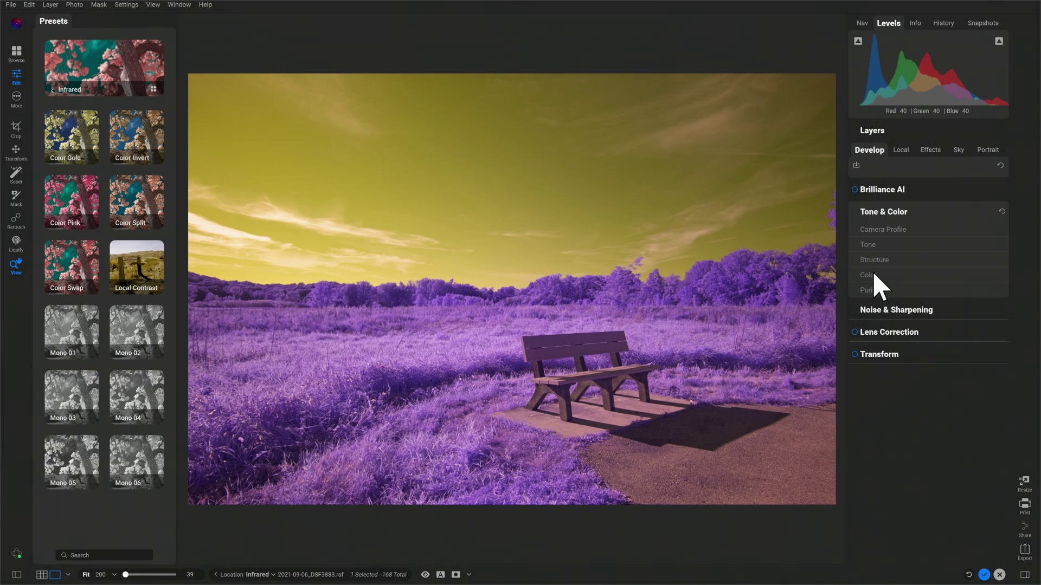
Step: Neutralise the bench photo's white balance on the concrete slab beneath the bench and set Exposure to 0.4
click(874, 275)
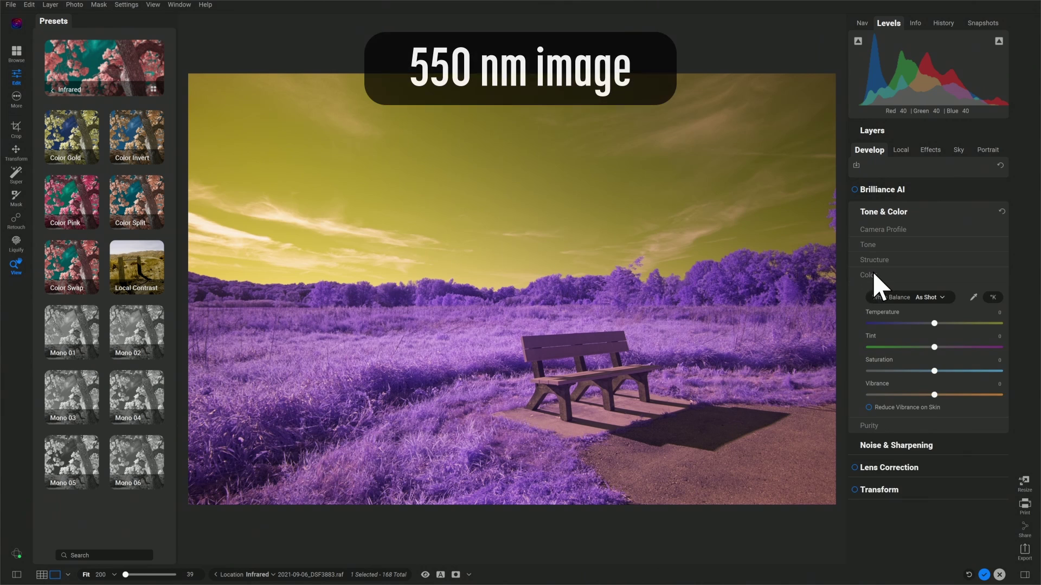
click(593, 419)
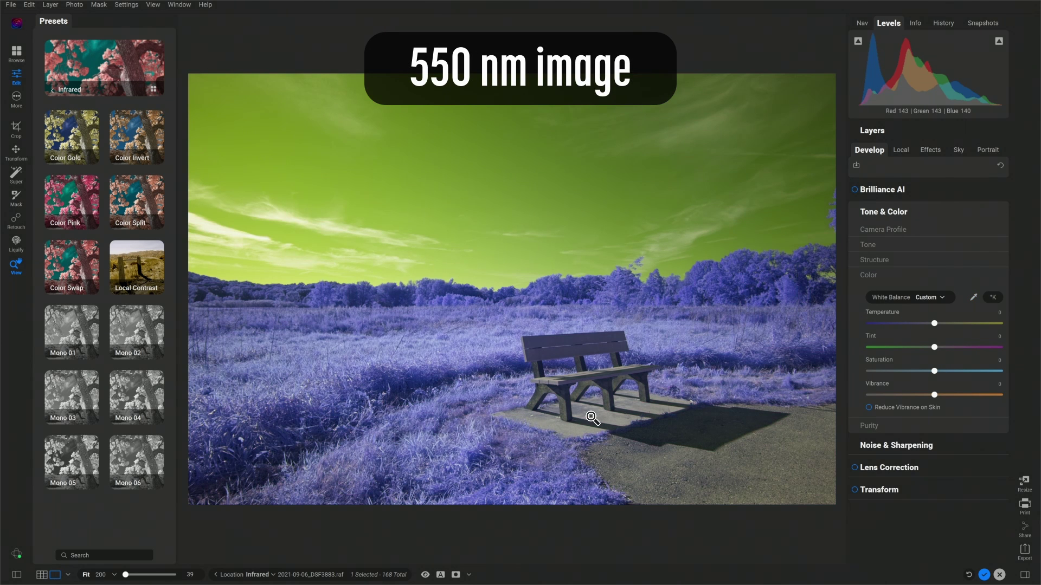
click(883, 245)
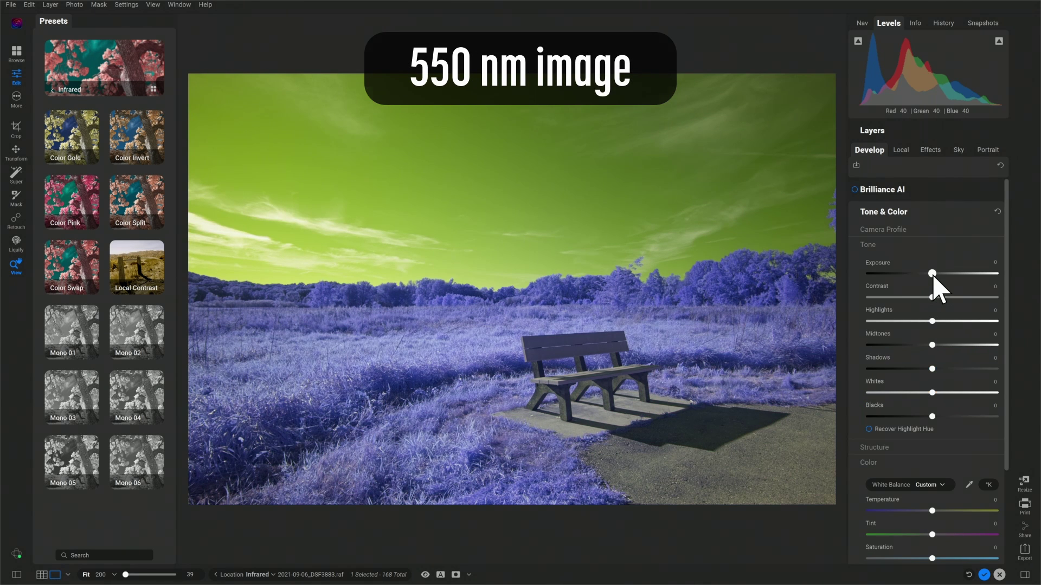
click(936, 273)
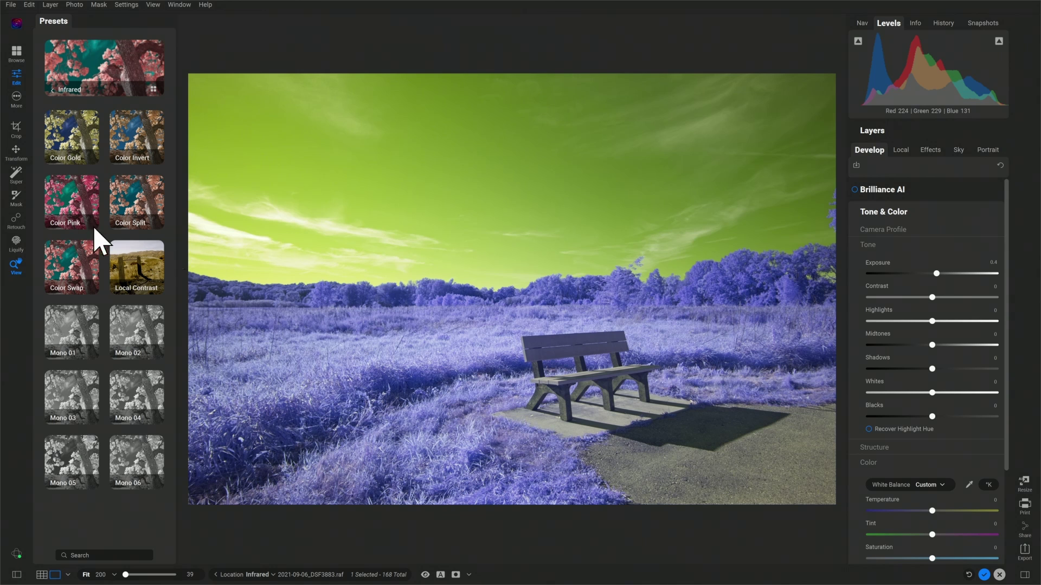
Step: Apply the Swap Dream preset from the Color Swap collection and set Contrast to 17 and Highlights to -14
click(68, 266)
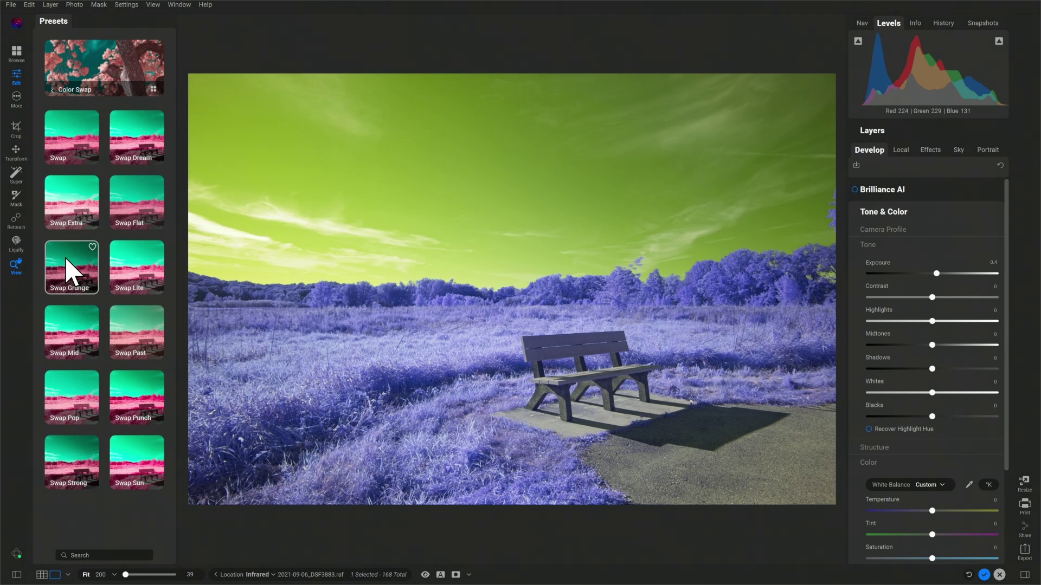
click(75, 152)
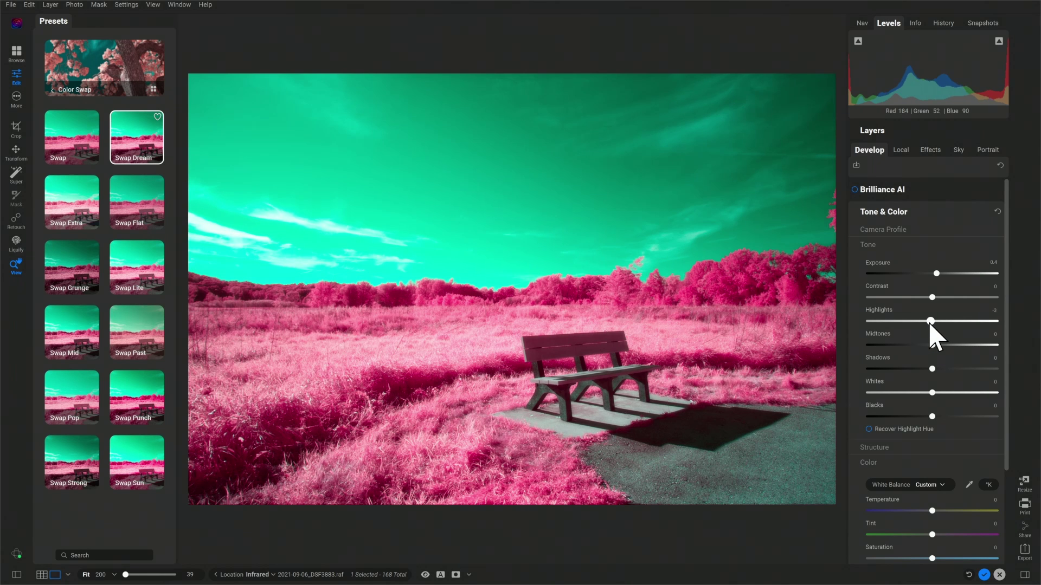
drag(931, 297, 945, 298)
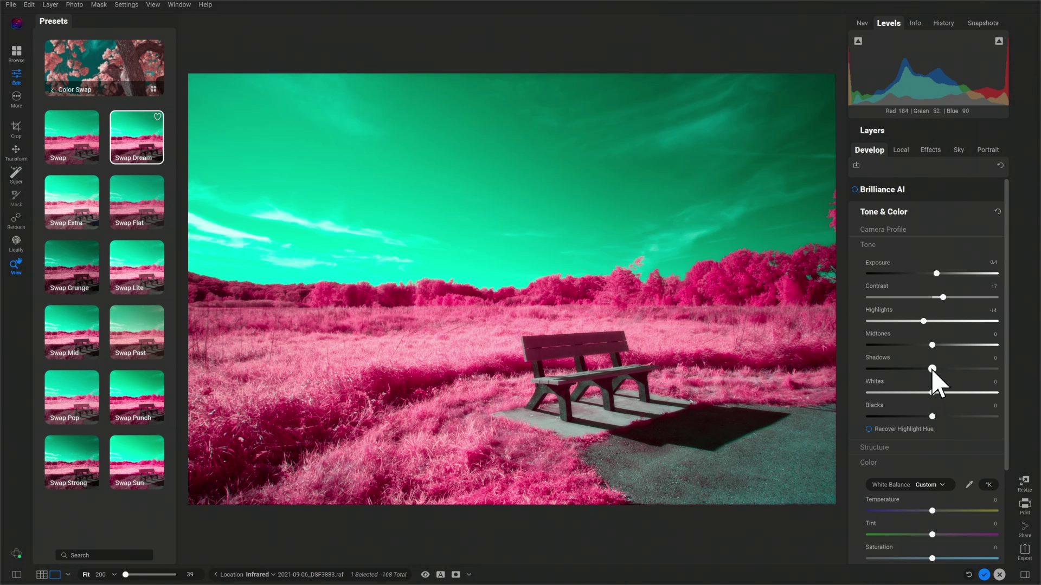
drag(932, 369, 931, 369)
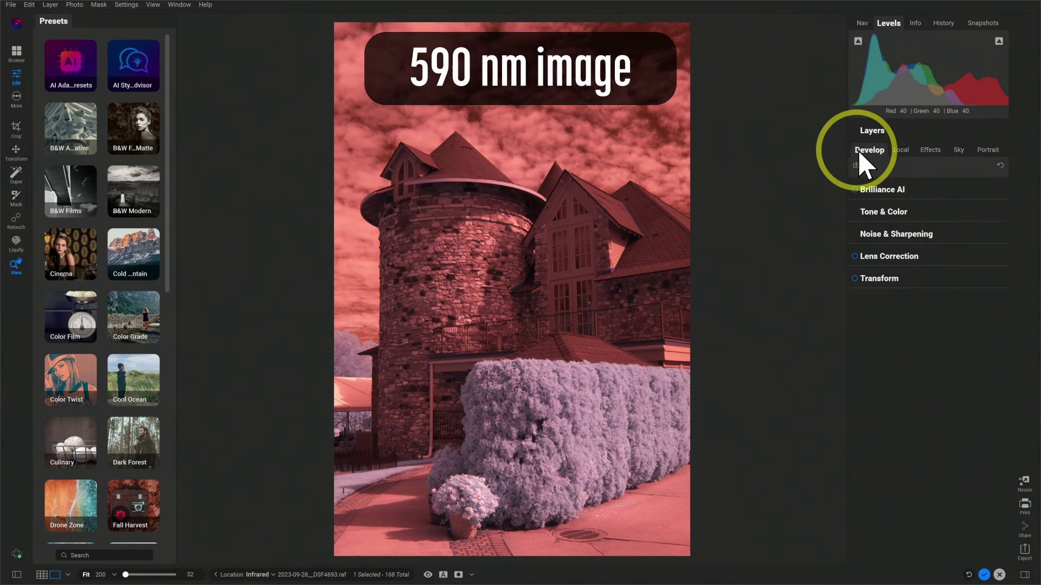
Step: Open the Tone & Color colour settings for the castle photo and sample the white balance from the clouds beside the turret roof
click(877, 150)
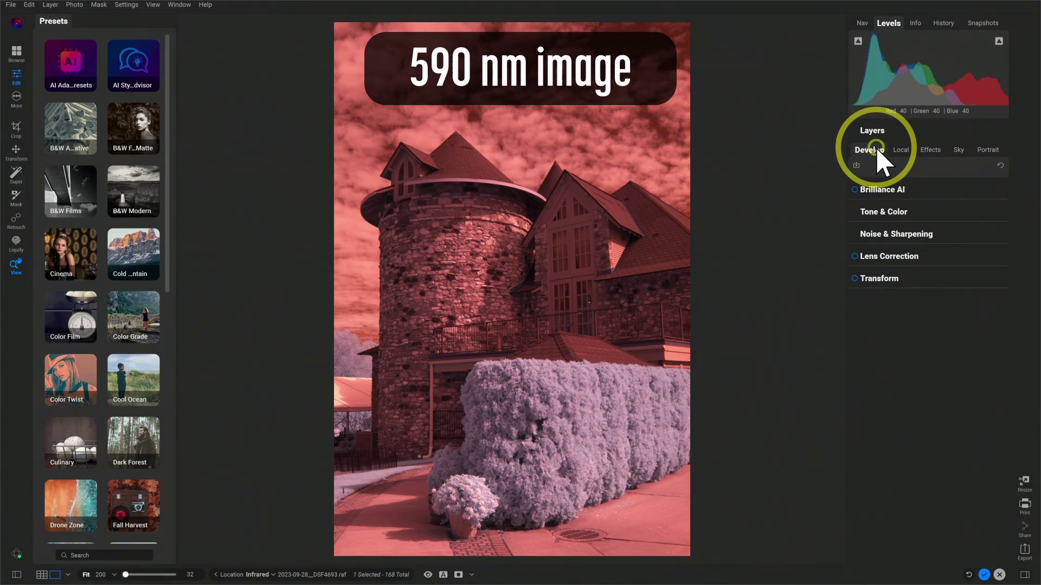
click(872, 214)
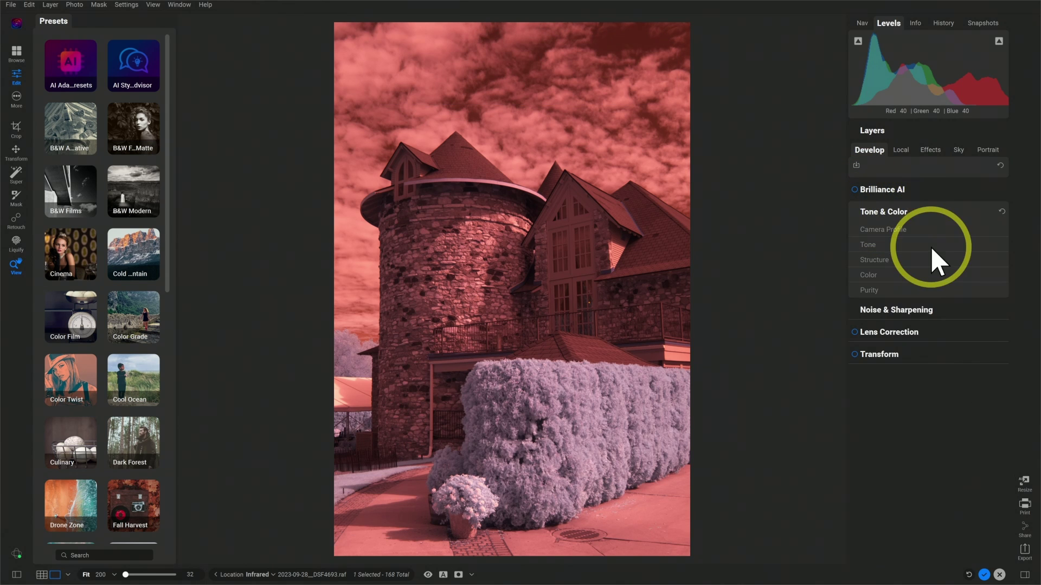
click(873, 276)
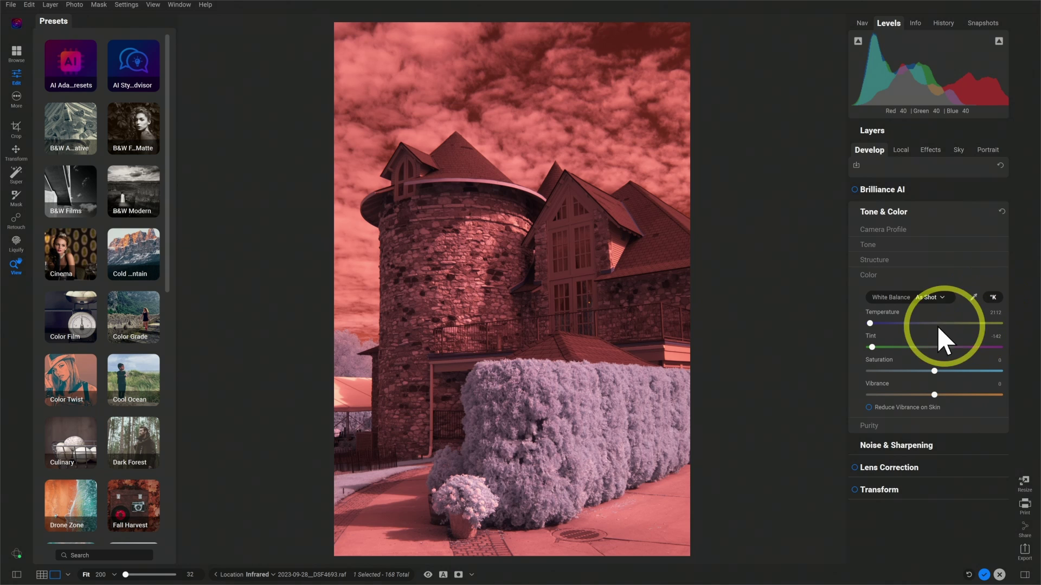
click(974, 297)
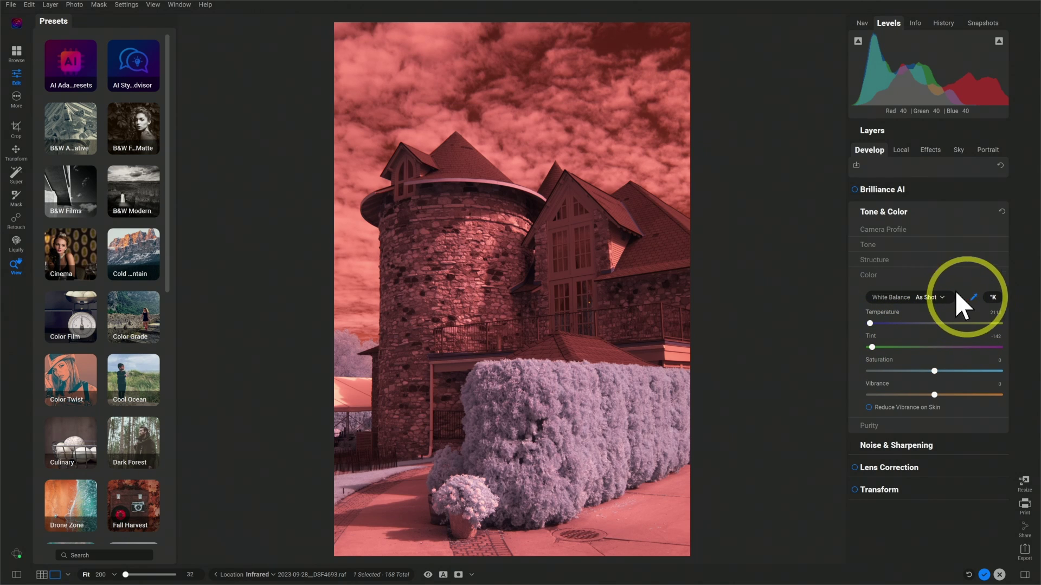
click(515, 168)
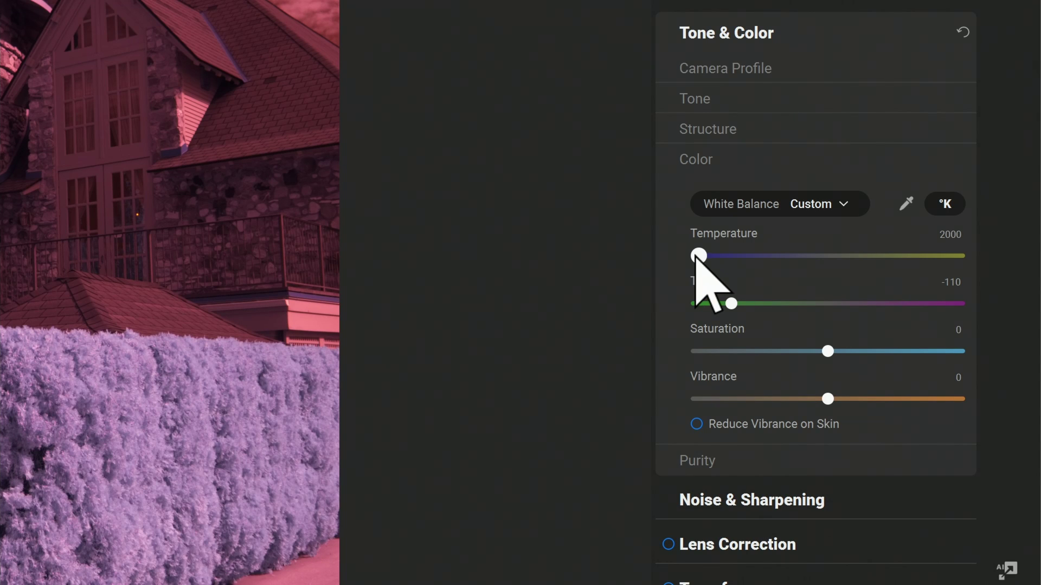
Step: Try lowering Temperature below 2000, turn off the Kelvin scale, and test the Temperature at 400
drag(696, 258, 619, 268)
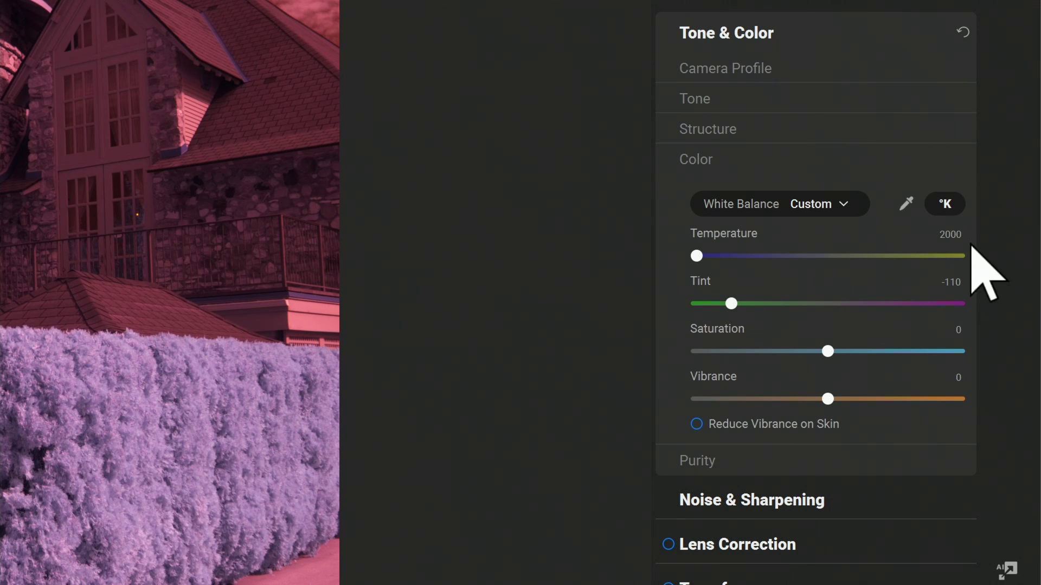
click(946, 205)
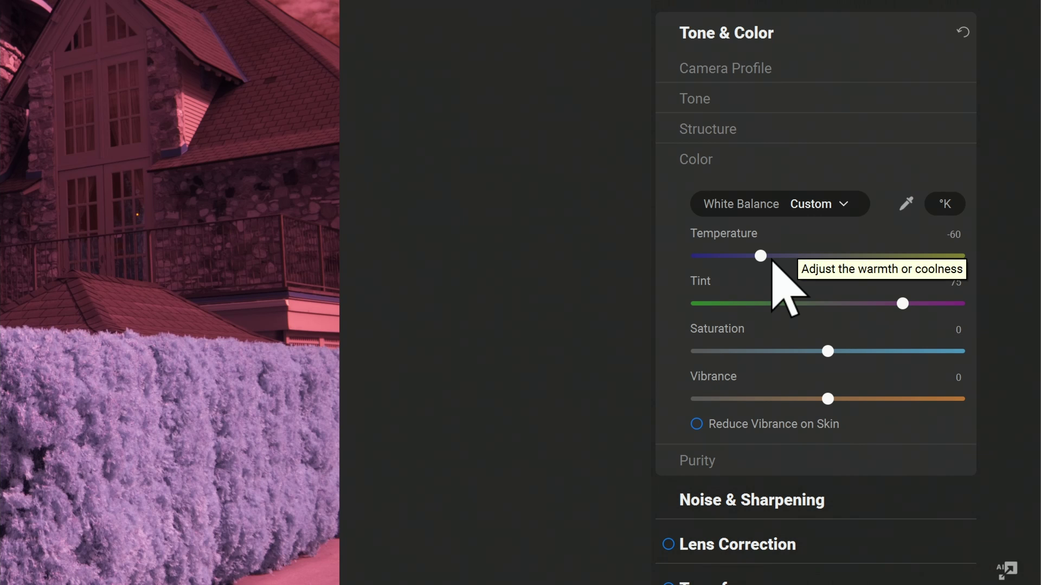
drag(761, 256, 959, 255)
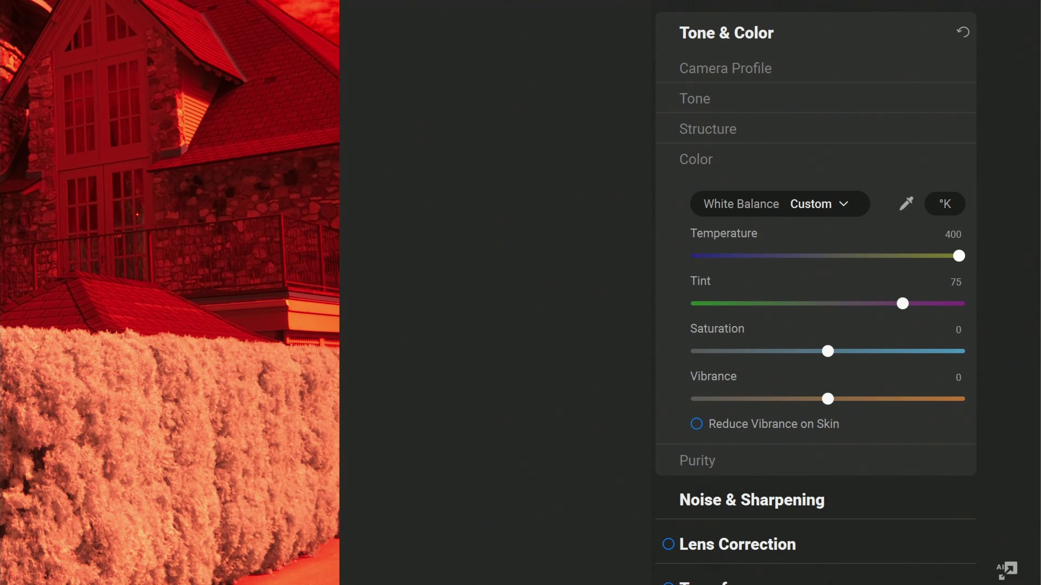
click(801, 274)
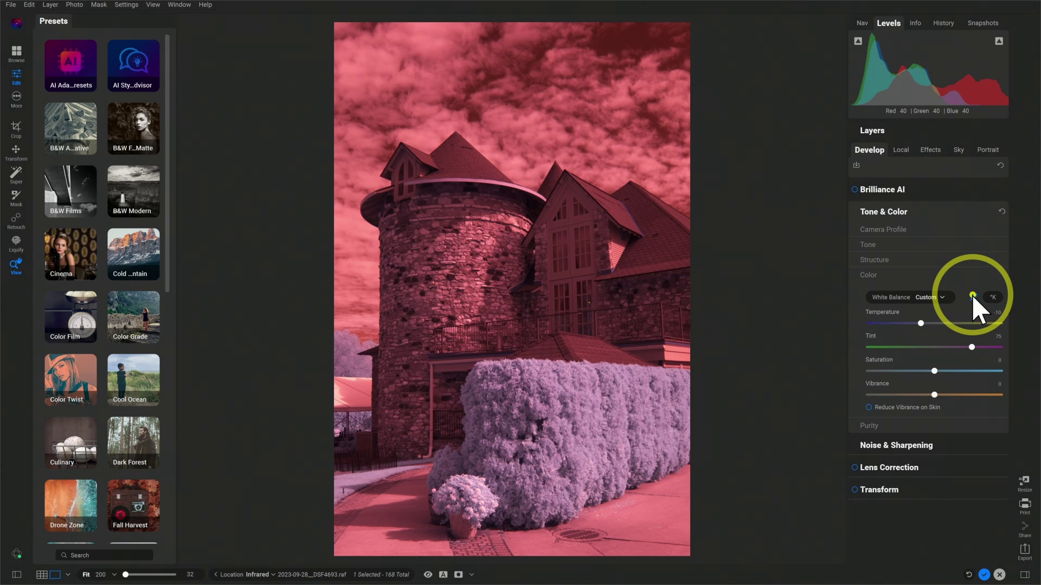
Step: Resample the castle photo's white balance from the clouds beside the turret roof
click(973, 297)
click(514, 167)
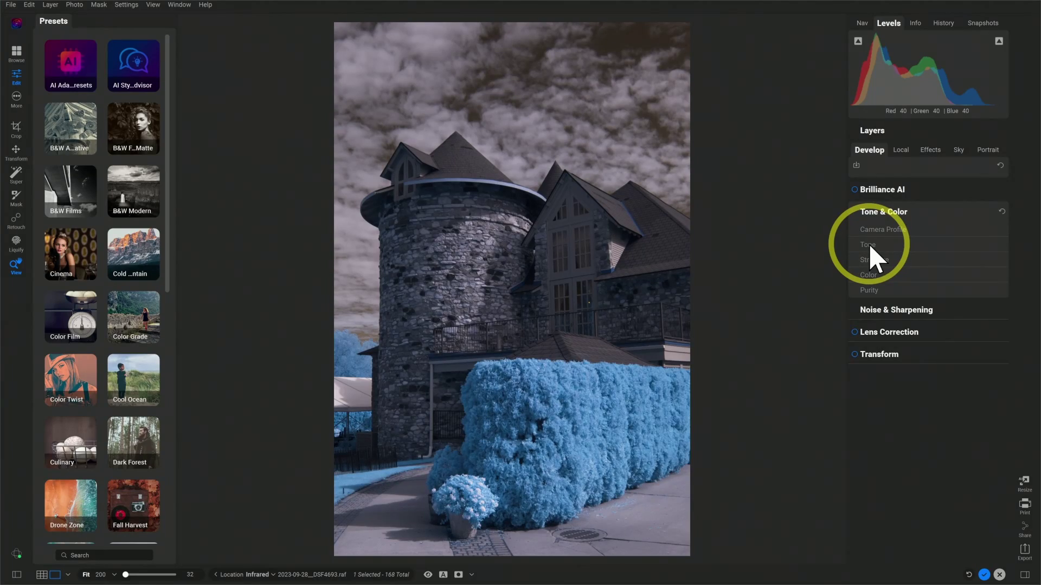
Step: Brighten the castle photo by setting its Exposure to 0.8
click(868, 245)
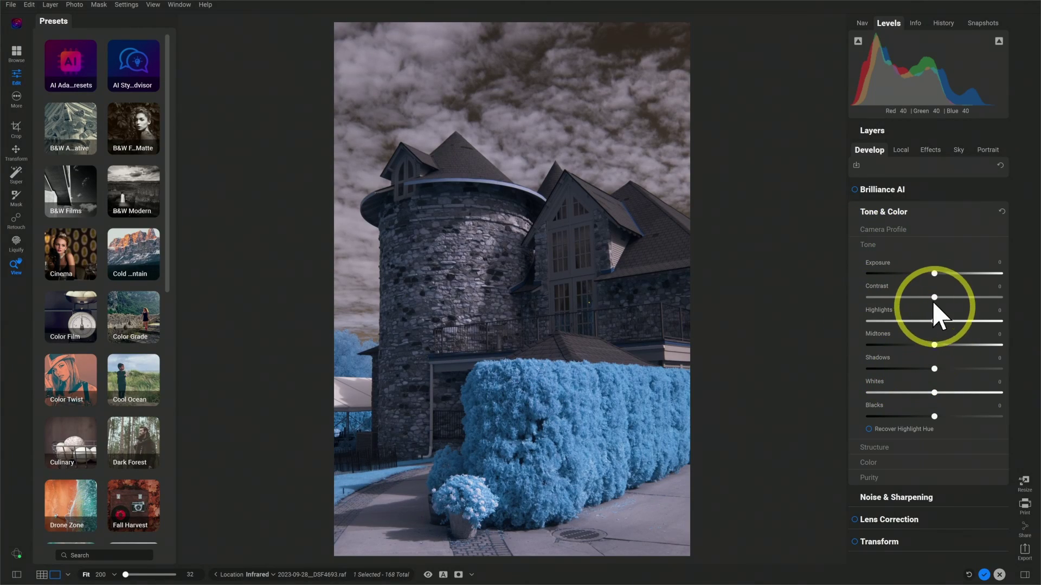
drag(934, 273, 944, 273)
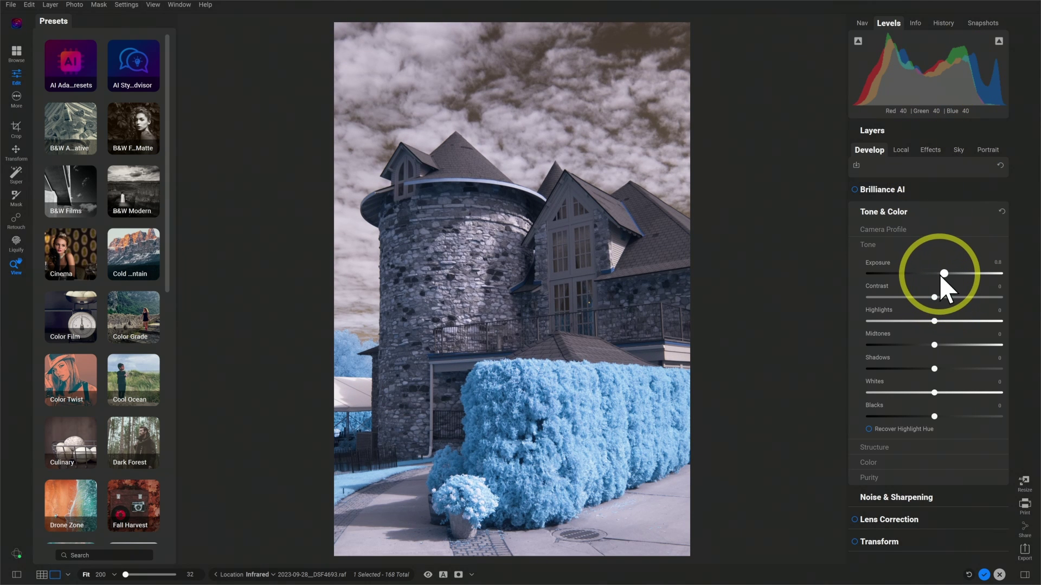
click(943, 274)
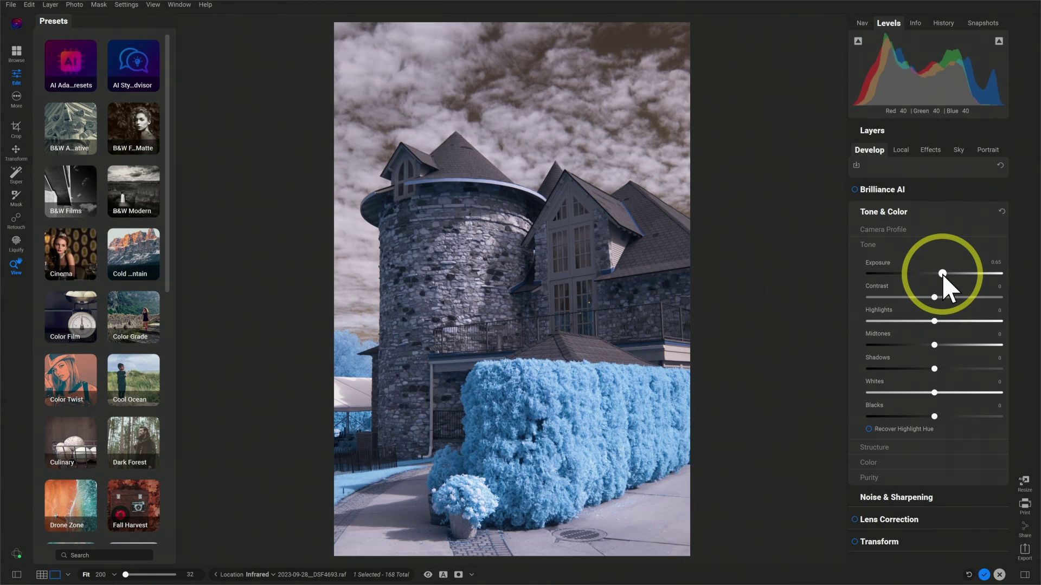
drag(943, 274, 944, 275)
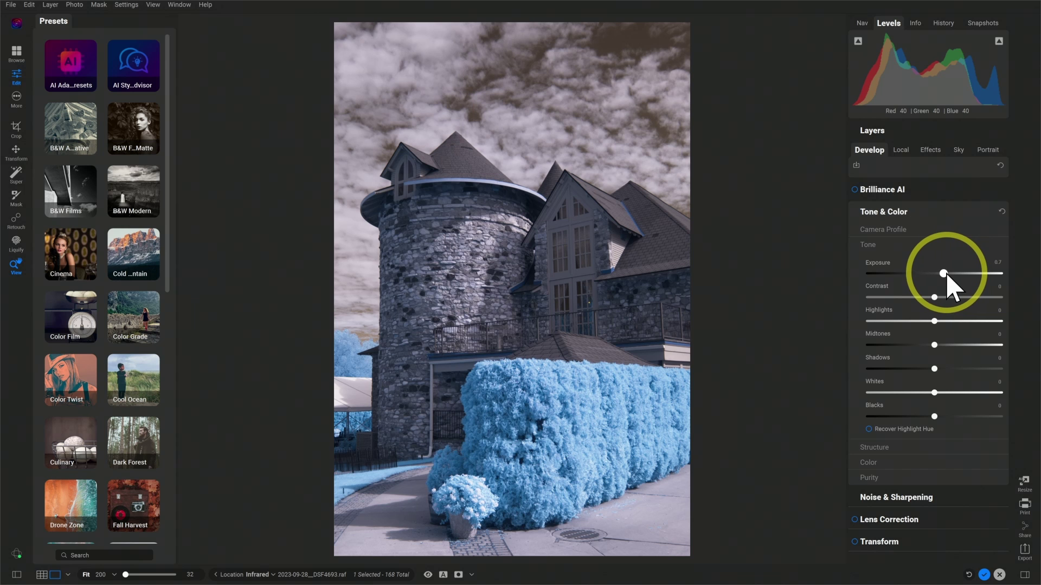
drag(945, 274, 944, 274)
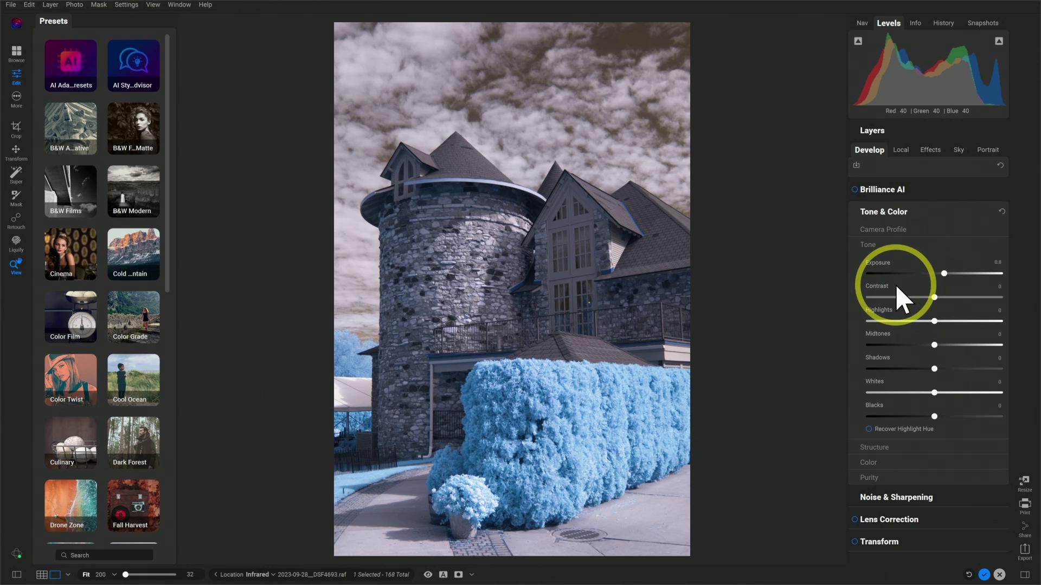
Step: Set the castle photo's Contrast to 12, Highlights to 8, Midtones to 18, Shadows to 13 and Blacks to -11
drag(933, 298, 943, 369)
drag(935, 417, 925, 416)
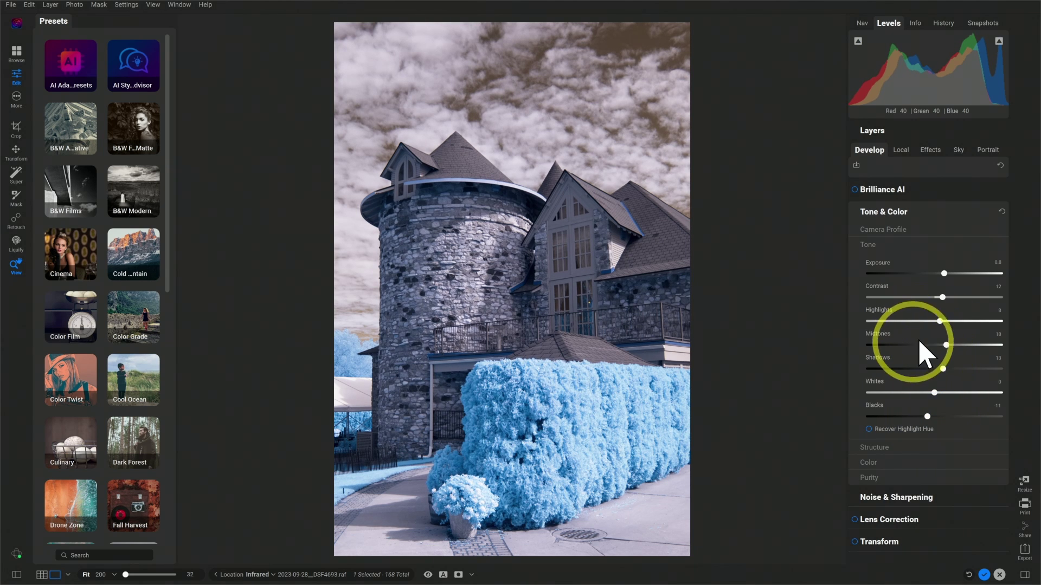
click(901, 247)
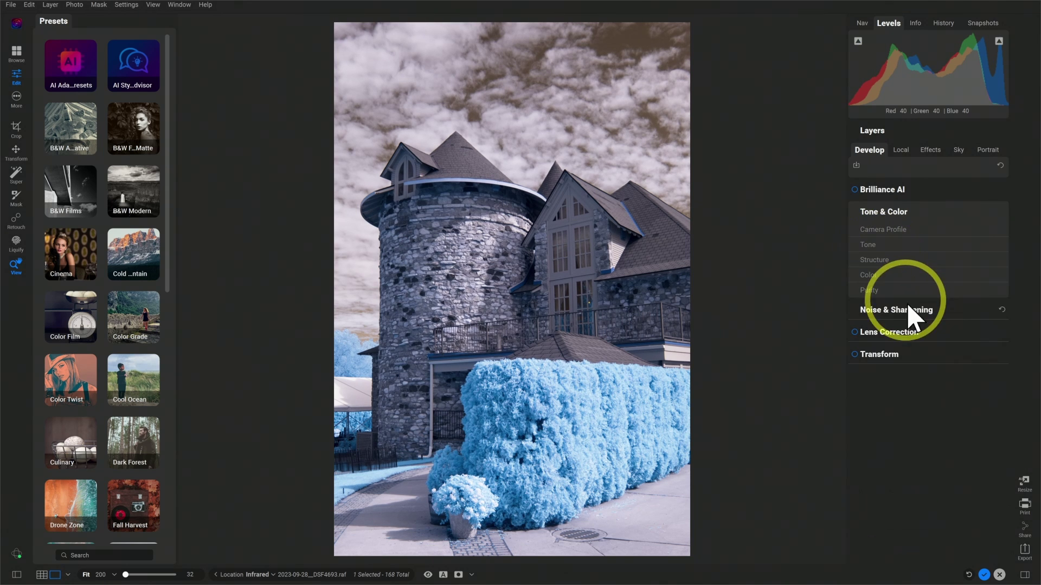
Step: Set the castle photo's Structure to 29 and Haze to -4
click(883, 262)
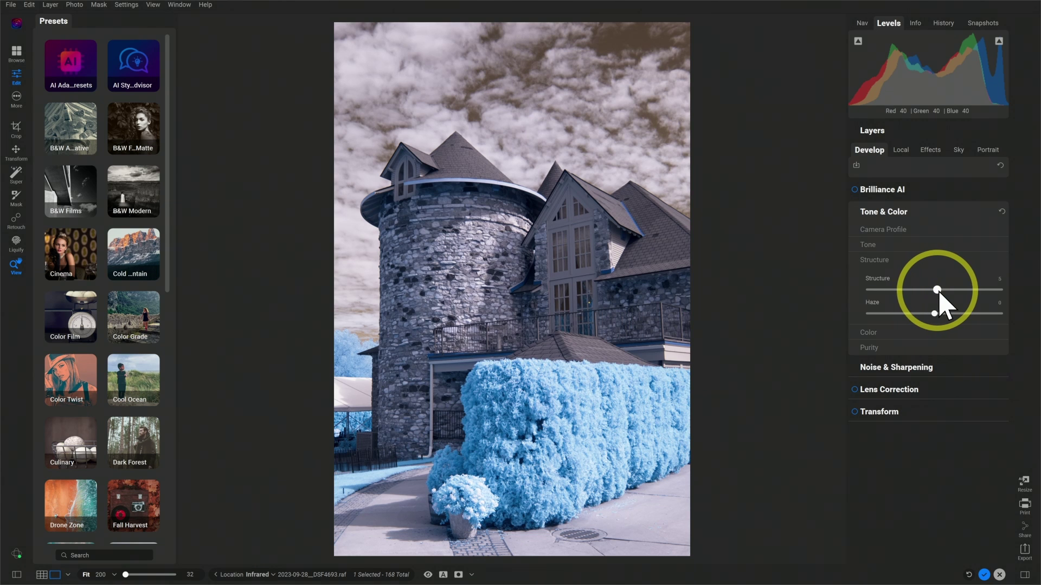
drag(944, 293, 958, 293)
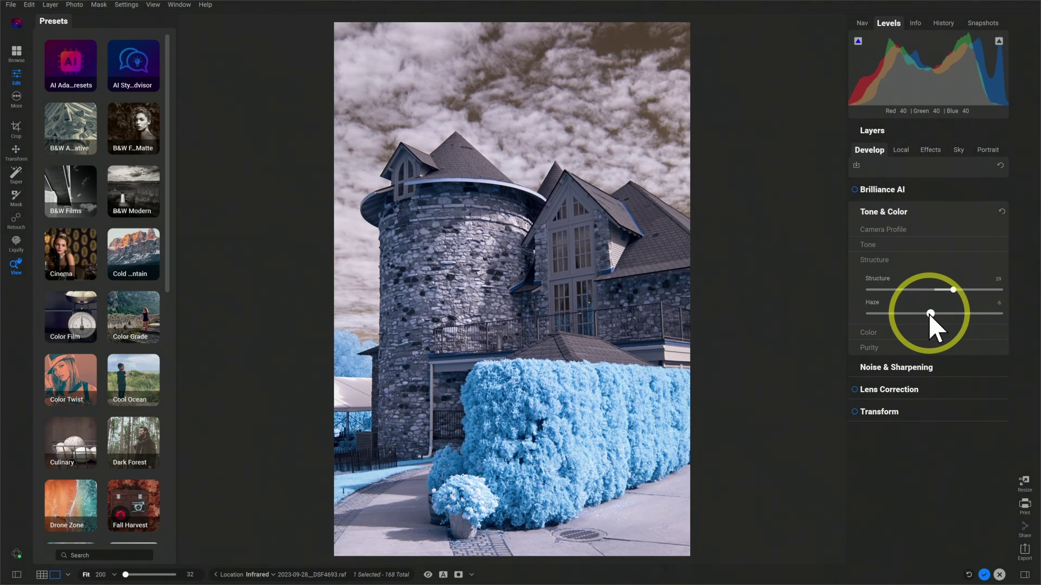
mouse_move(929, 315)
mouse_down()
mouse_move(916, 317)
mouse_move(1000, 319)
mouse_move(932, 320)
mouse_up()
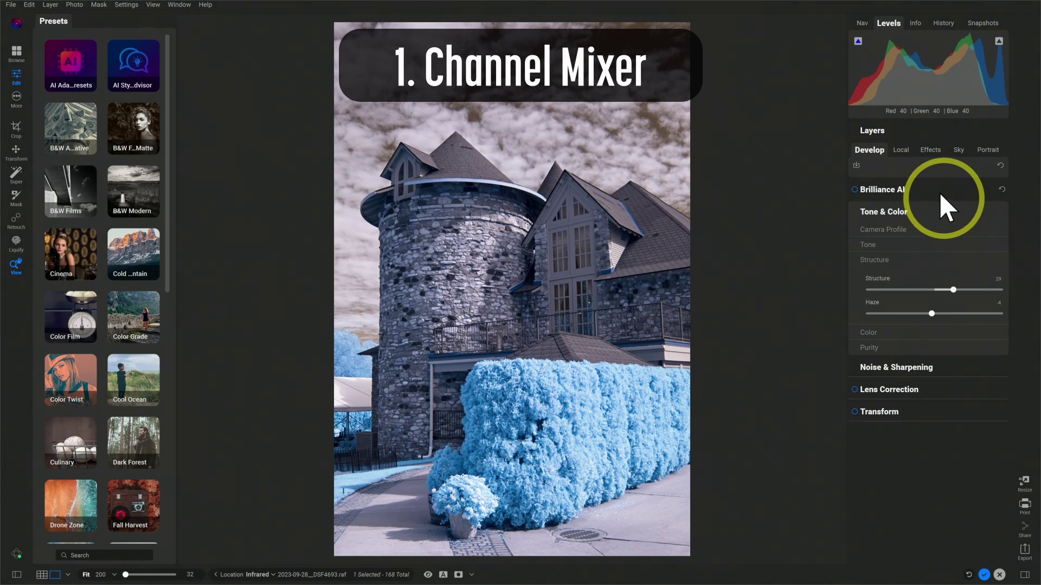
Step: Add a Channel Mixer filter to the castle photo and apply its IR Swap style
click(929, 154)
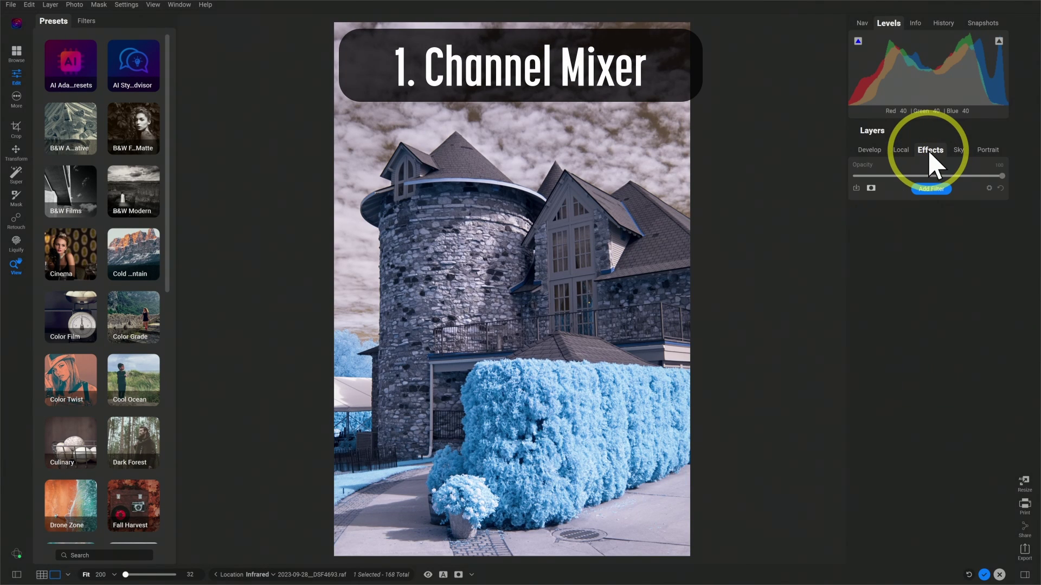
click(930, 188)
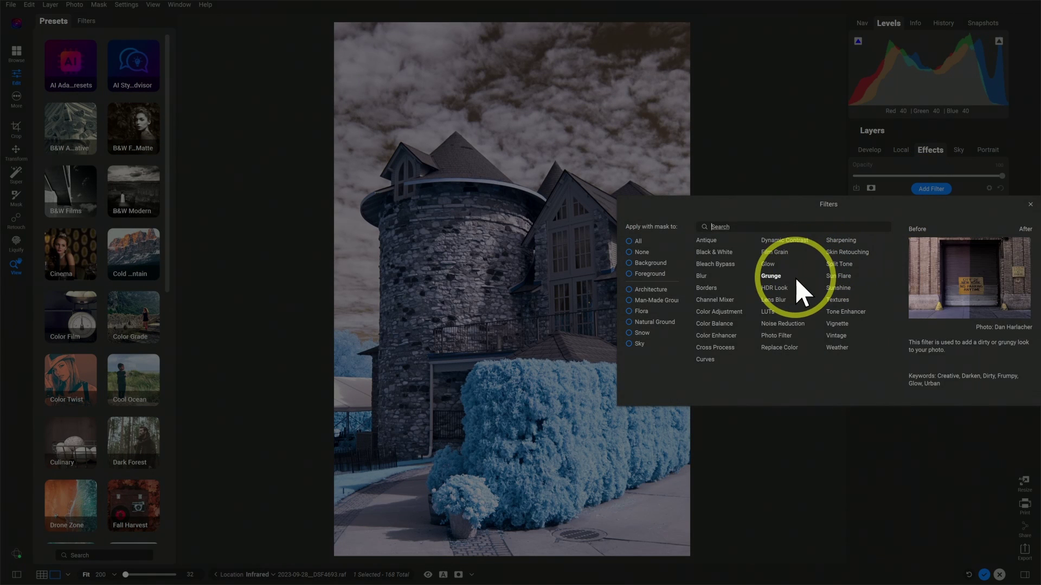
click(714, 301)
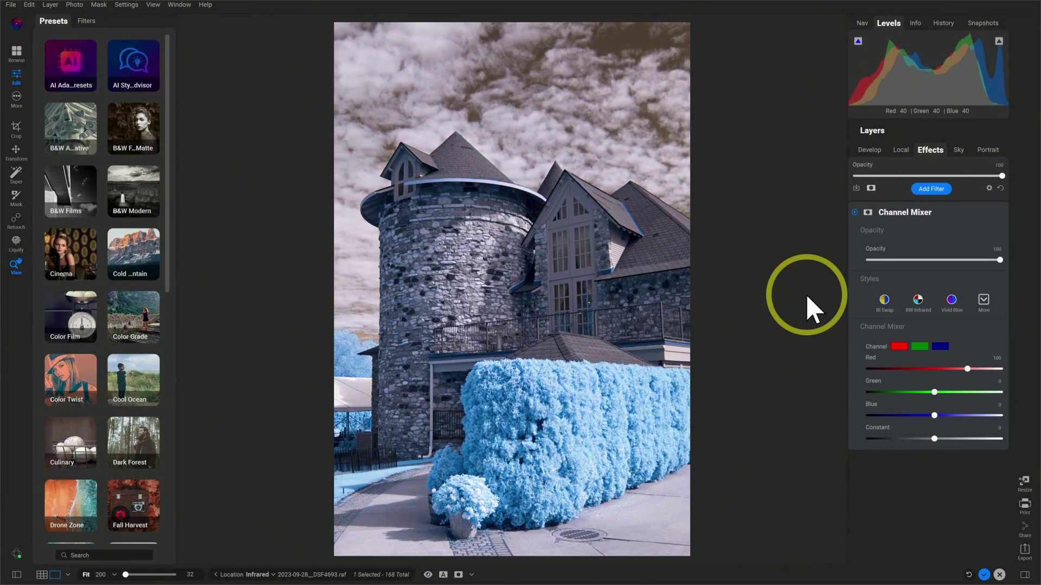
click(885, 305)
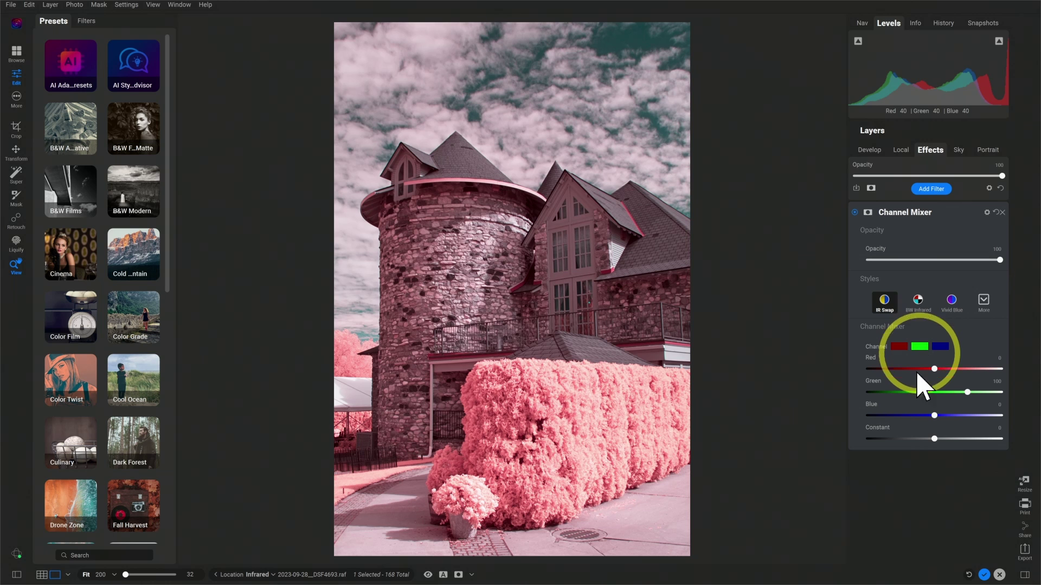
Step: Set the Channel Mixer's green channel to Red 50, Green 0 and Blue 50
click(999, 357)
click(1002, 385)
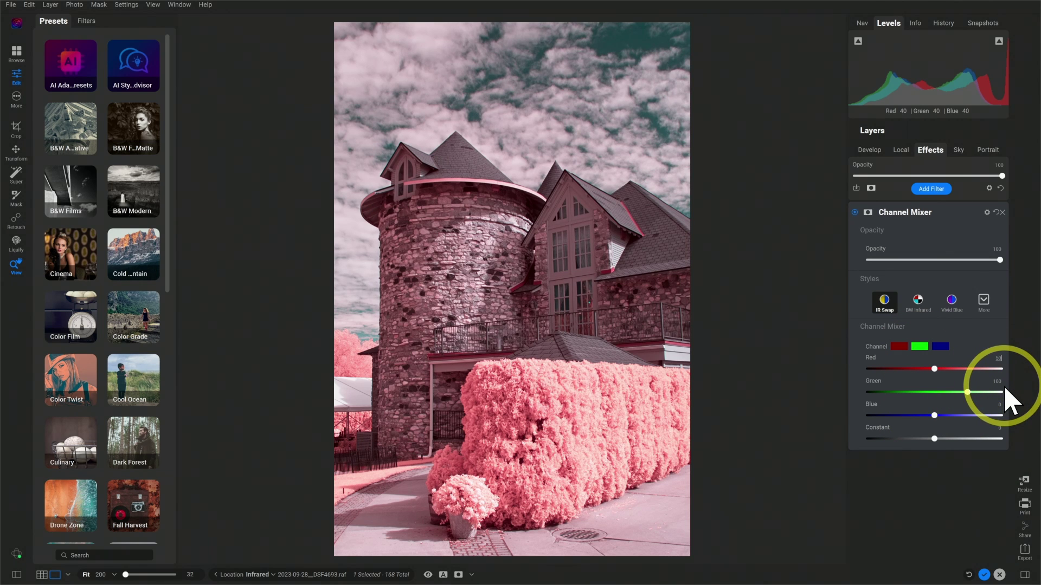
key(Tab)
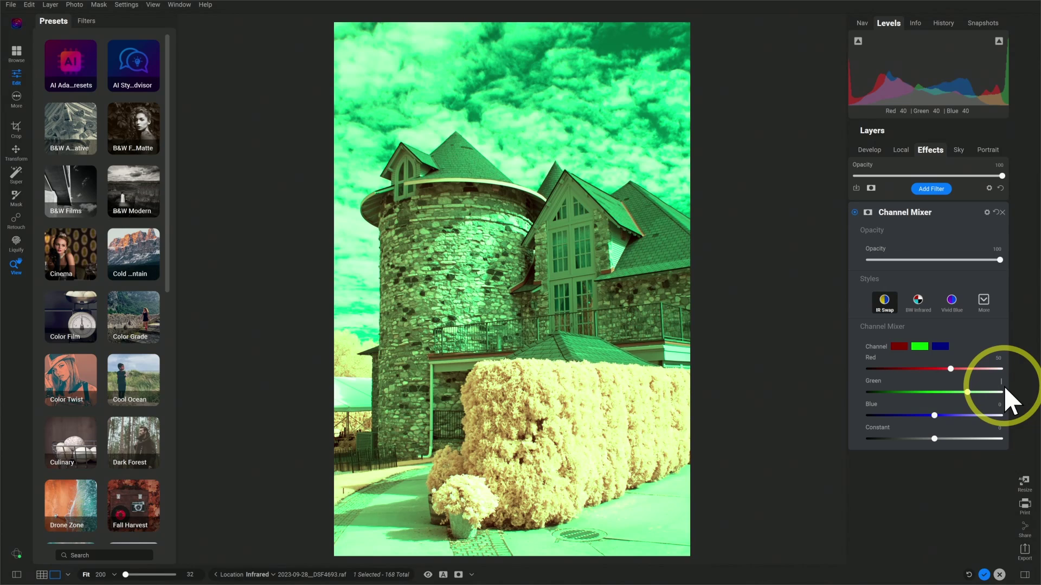
text(0)
key(Tab)
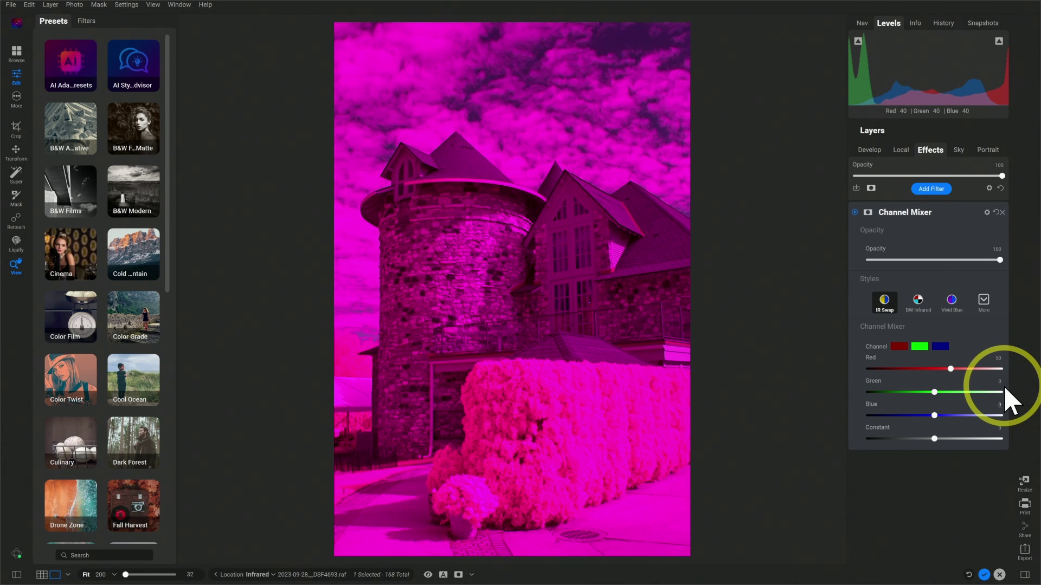
key(Tab)
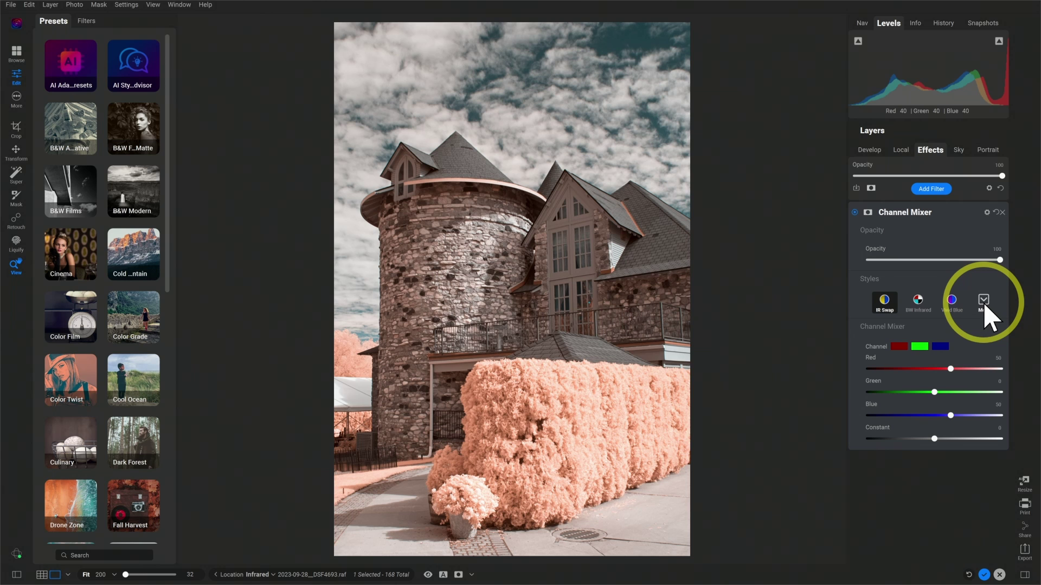
Step: Save the Channel Mixer settings as a new style named IR Swap Green Split
click(984, 305)
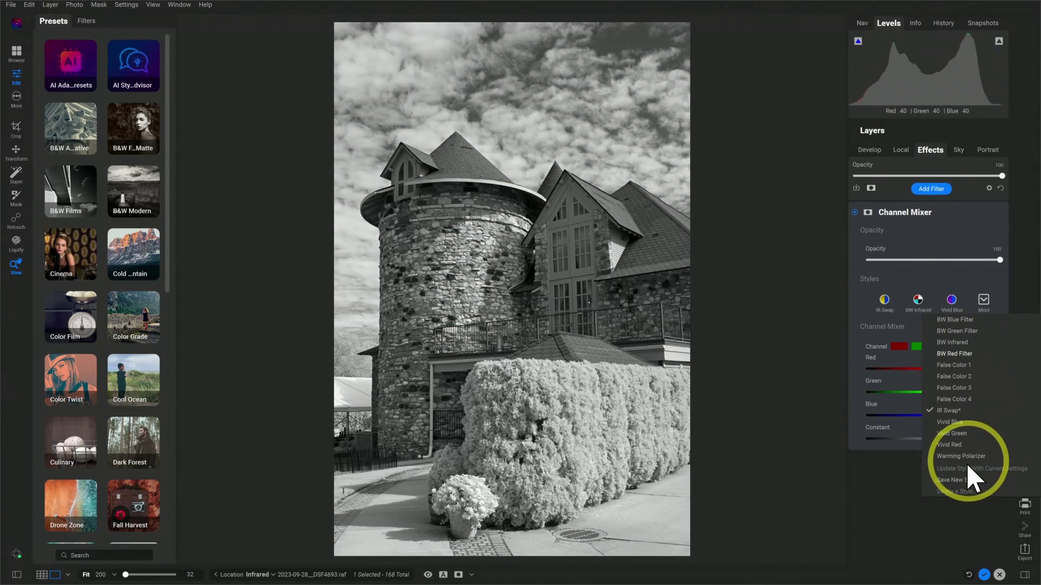
click(956, 480)
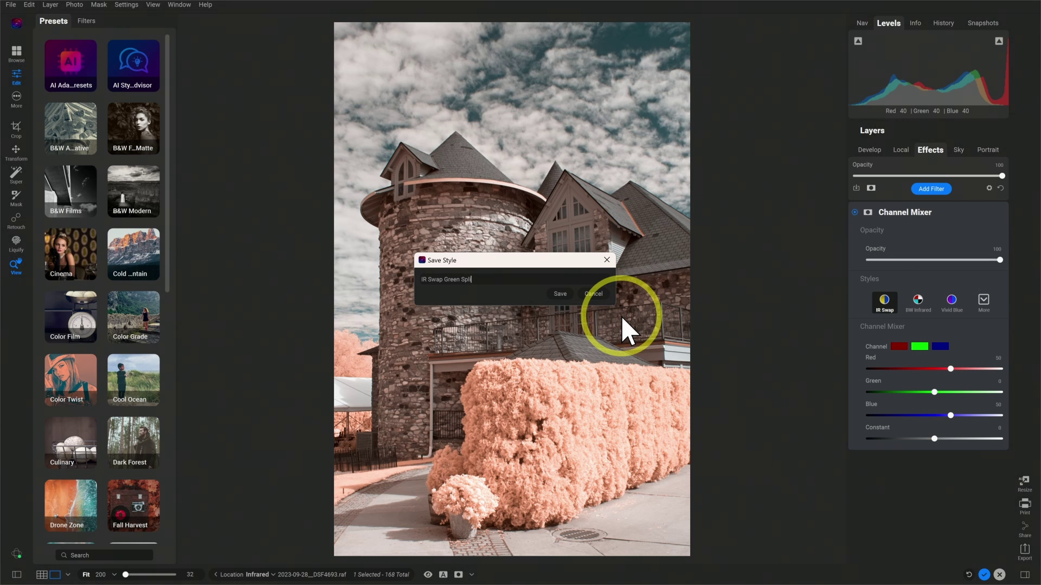
click(560, 293)
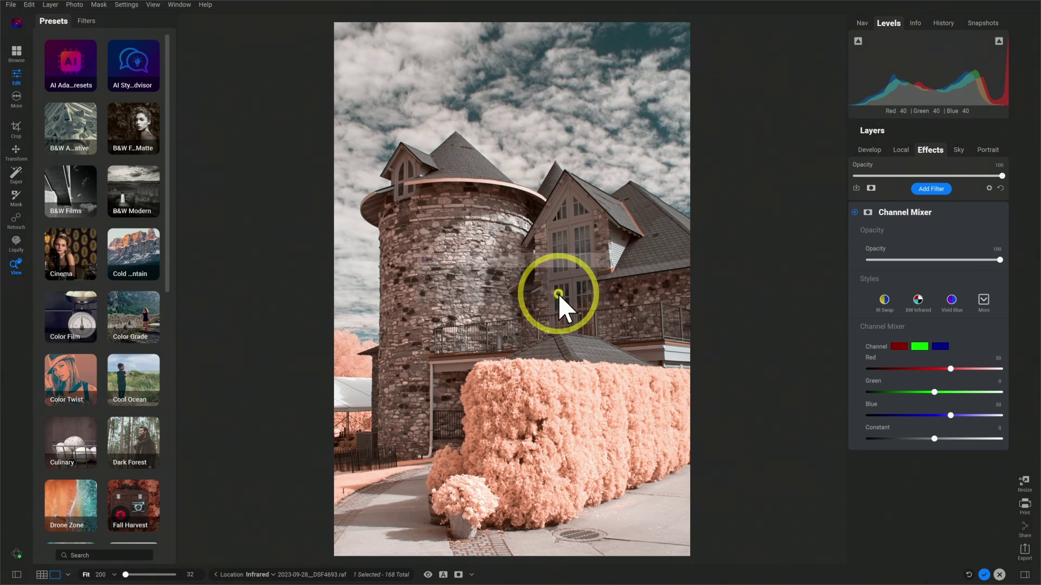
Step: Check the Channel Mixer style list for the saved style and remove the Channel Mixer filter from the castle photo
click(984, 301)
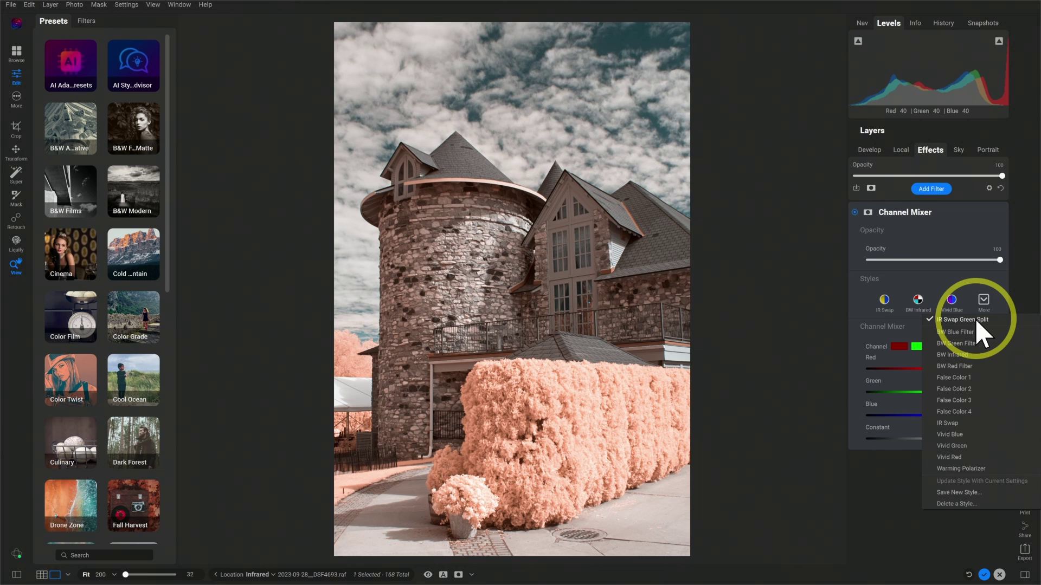
click(835, 323)
click(885, 306)
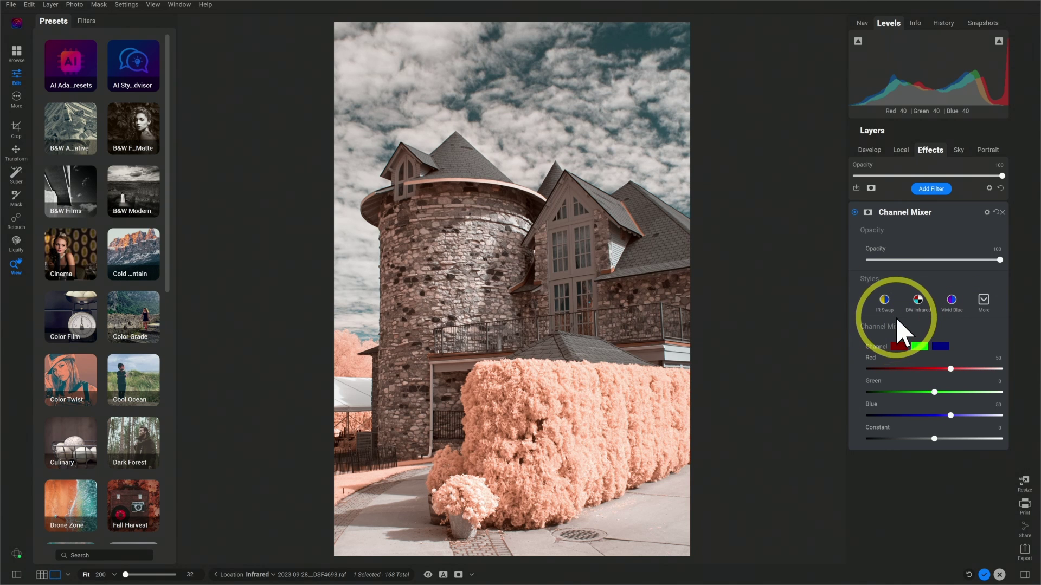
click(1002, 212)
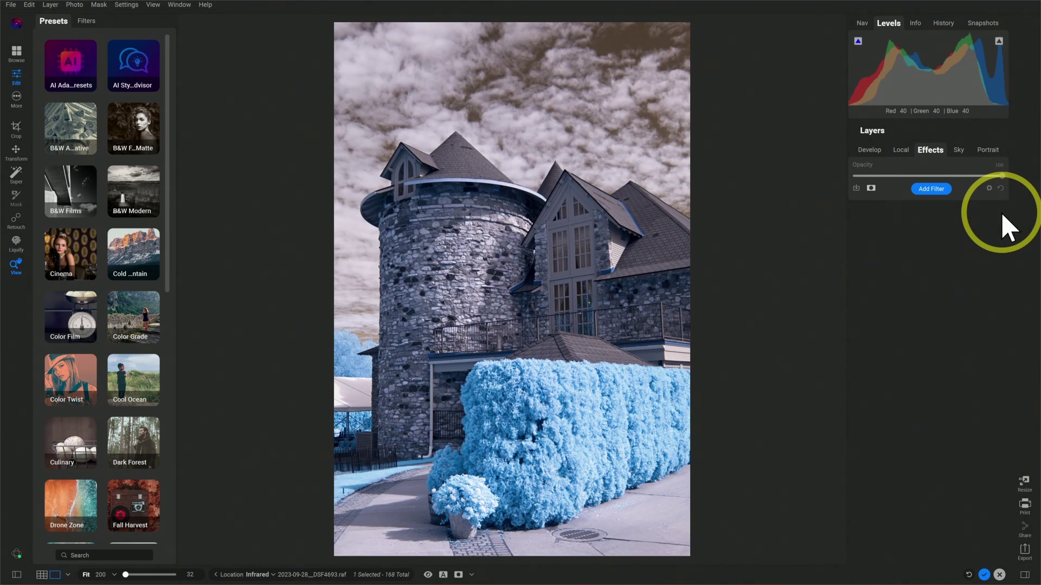
Step: Add a fresh Channel Mixer filter and apply the saved IR Swap Green Split style to the castle photo
click(931, 189)
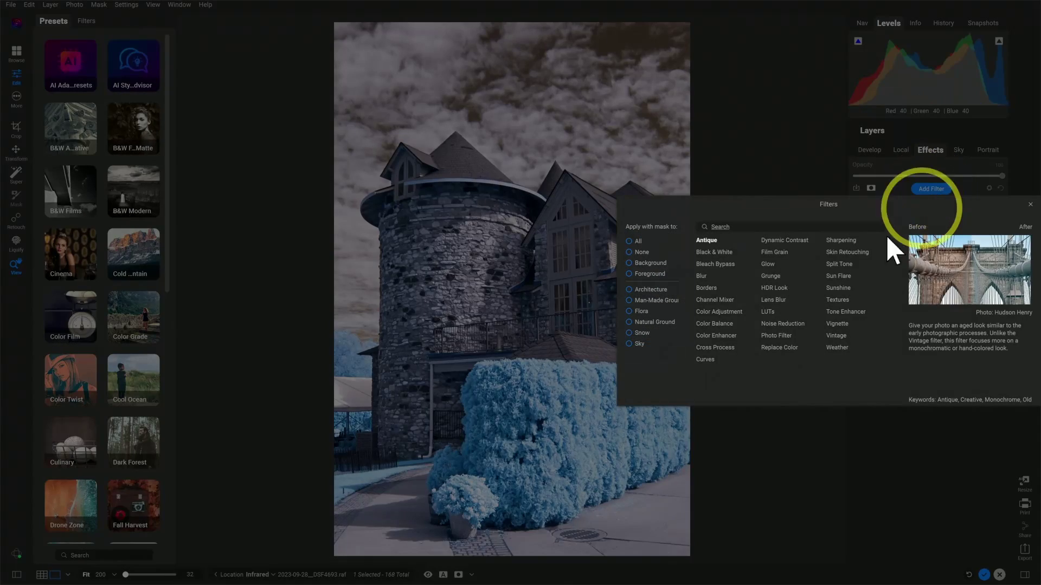
click(725, 300)
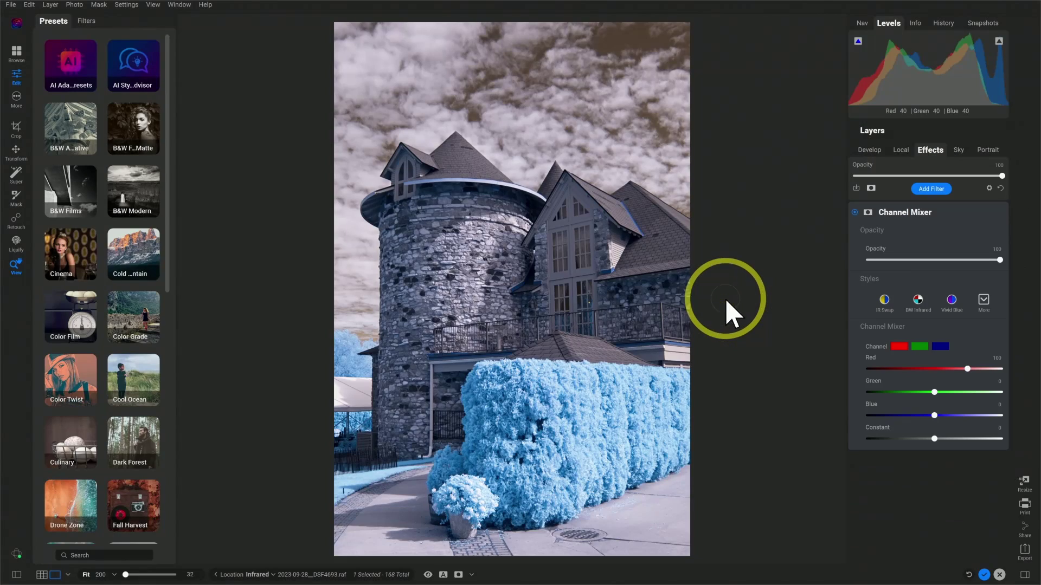
click(983, 301)
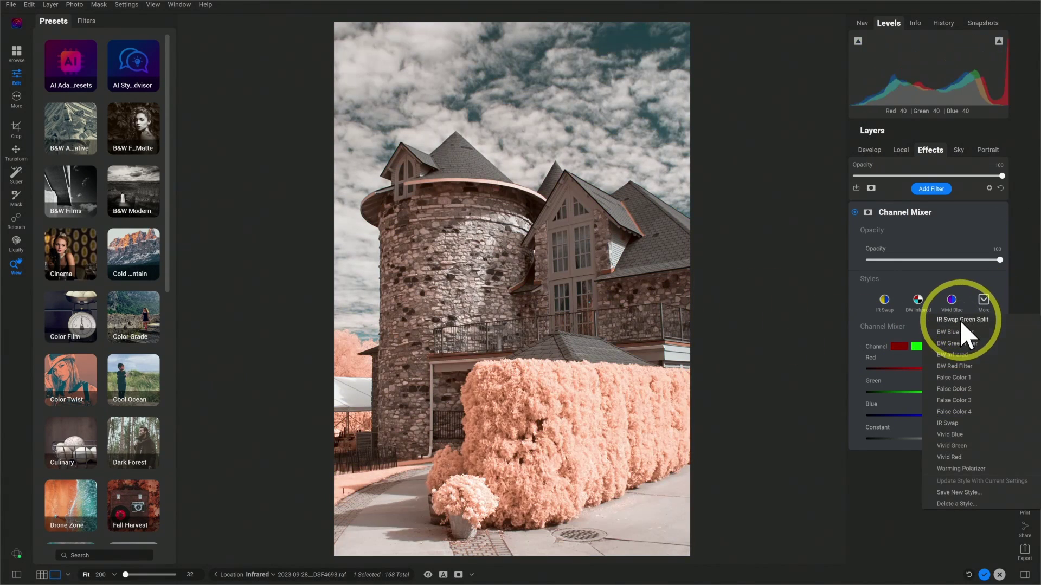
click(961, 321)
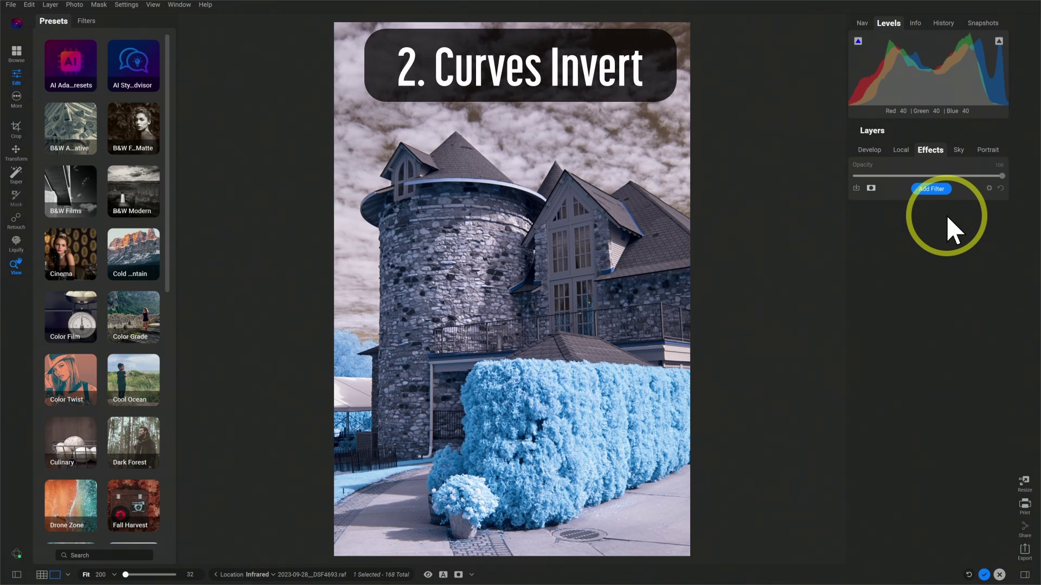
Step: Add a Curves filter to the castle photo and apply its Invert style
click(930, 189)
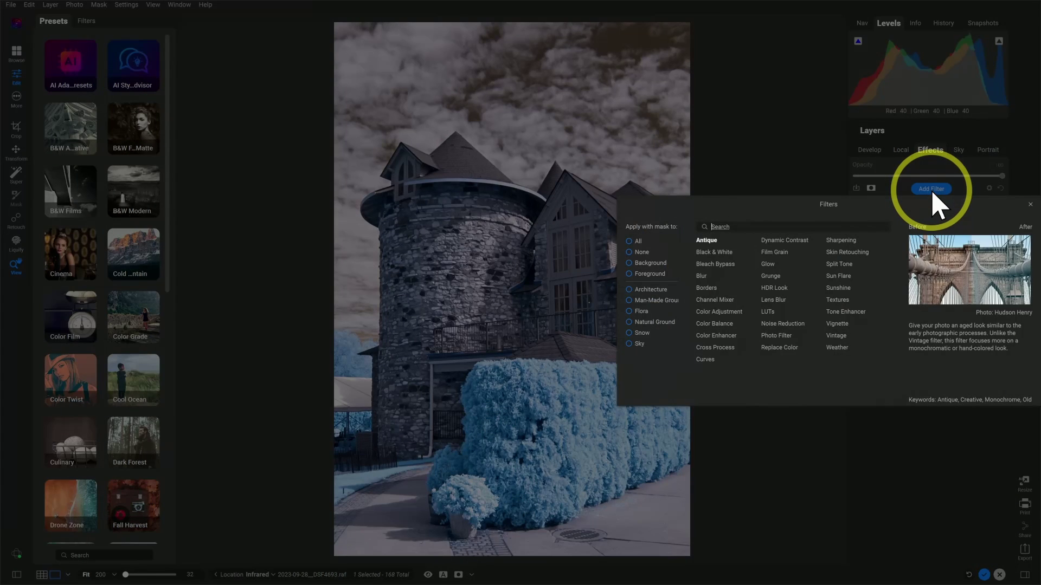
click(705, 360)
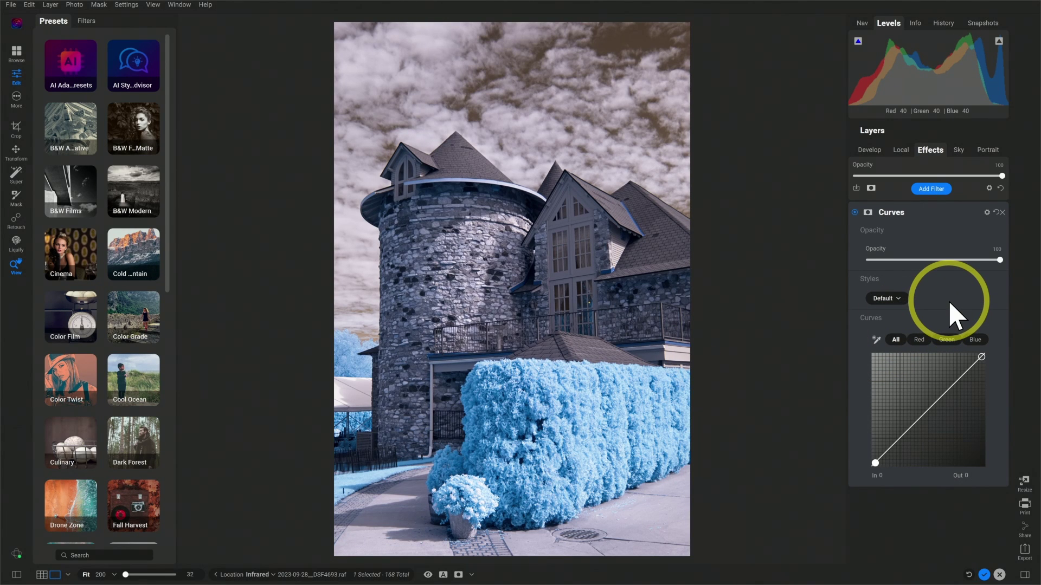
click(901, 299)
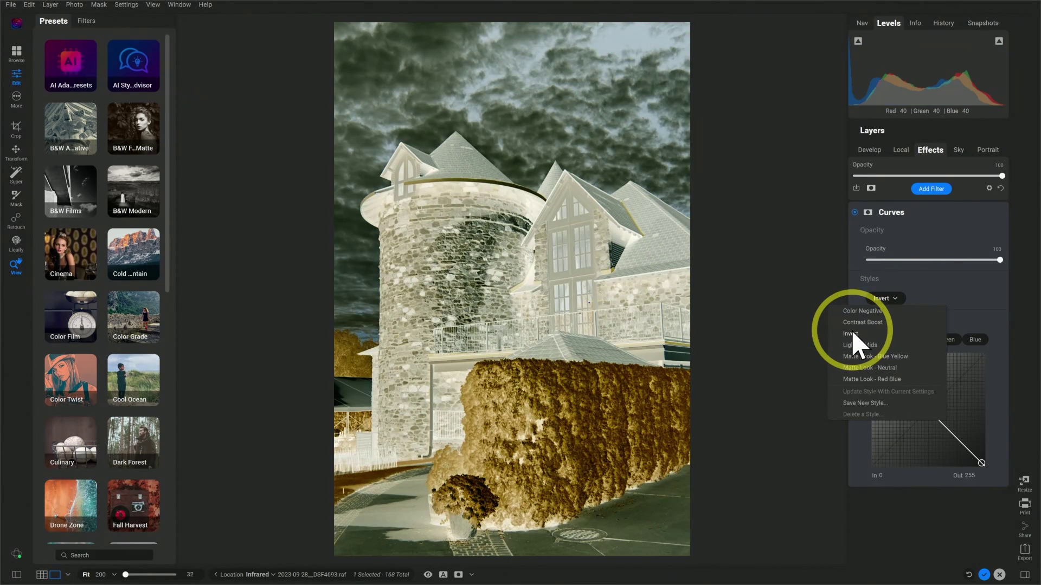
click(851, 333)
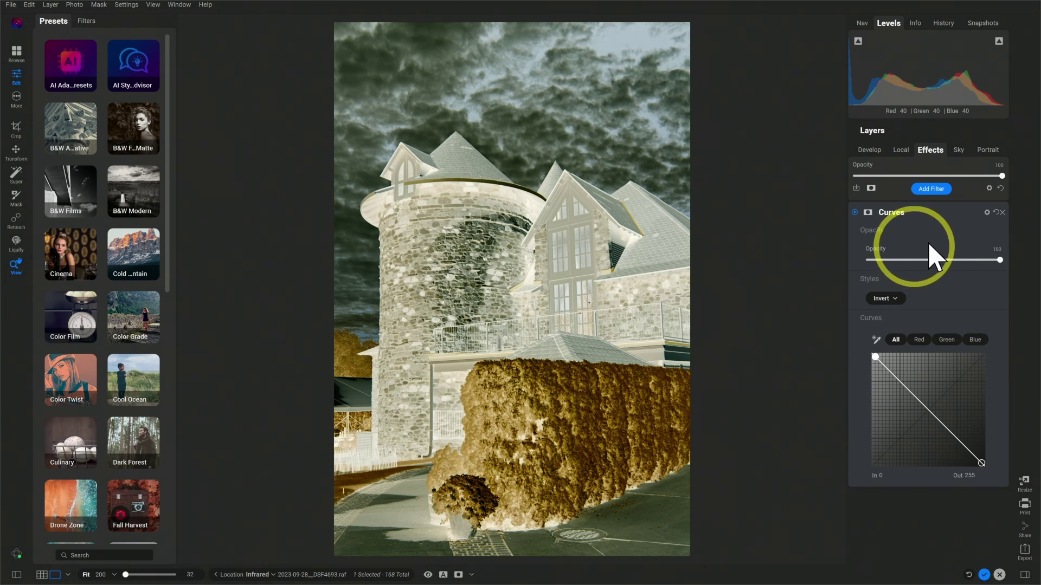
Step: Set the Curves filter's blend mode to Hue
click(987, 213)
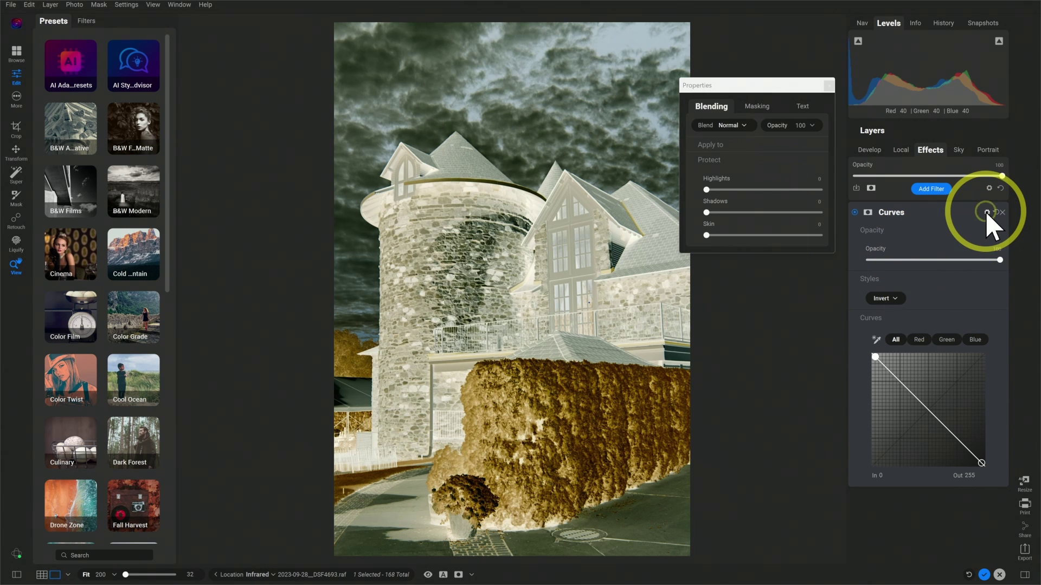
click(743, 127)
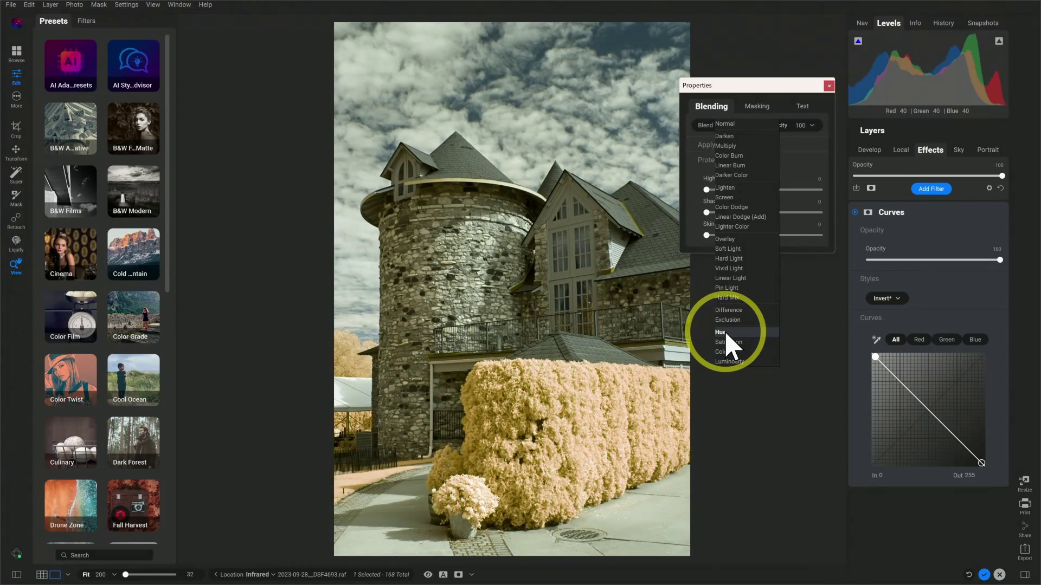
click(725, 333)
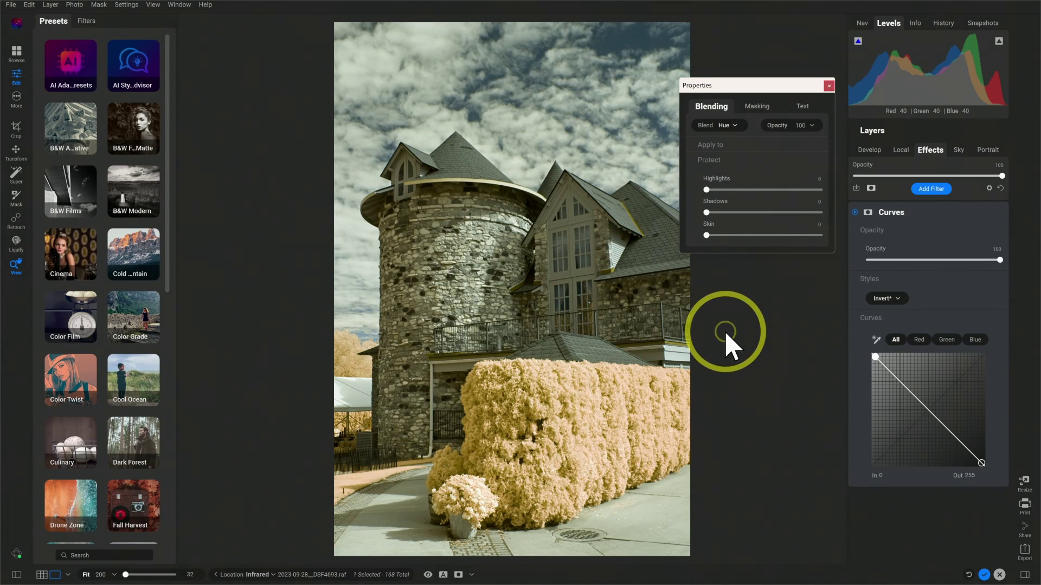
click(828, 85)
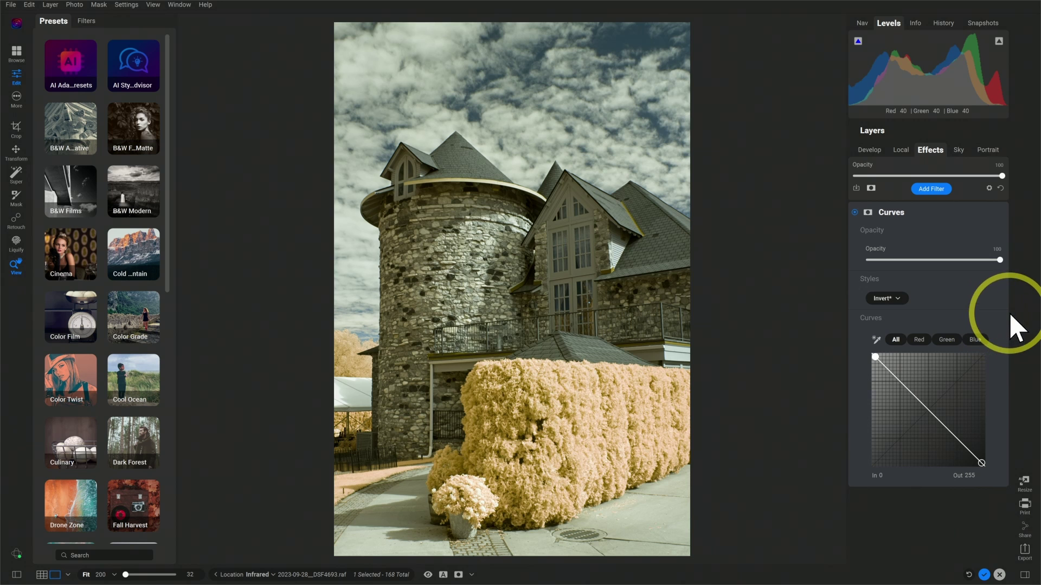
Step: Save the Curves settings as a new style named IR Invert and remove the Curves filter
click(900, 298)
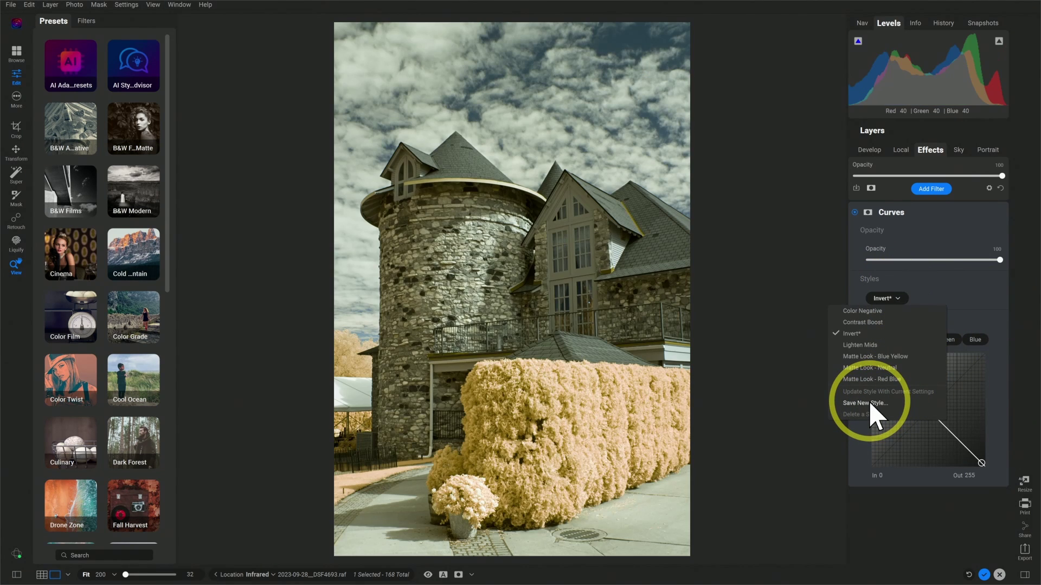
click(873, 403)
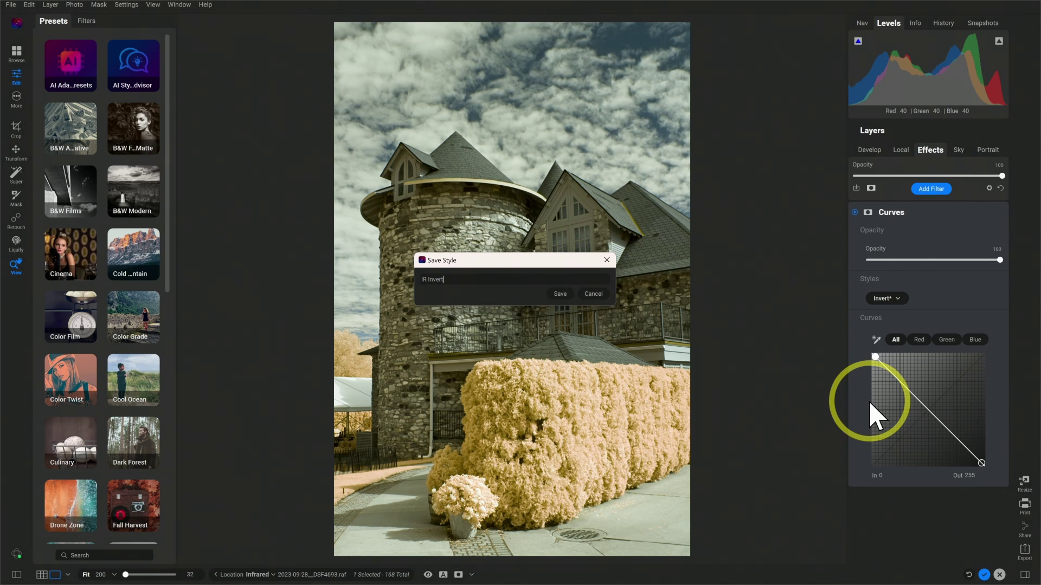
click(562, 294)
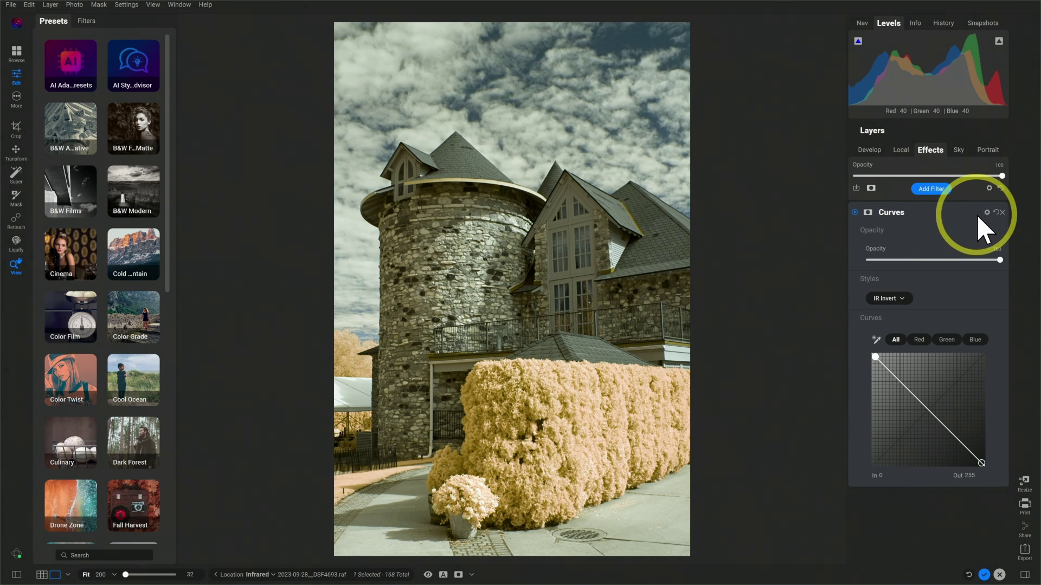
click(1002, 213)
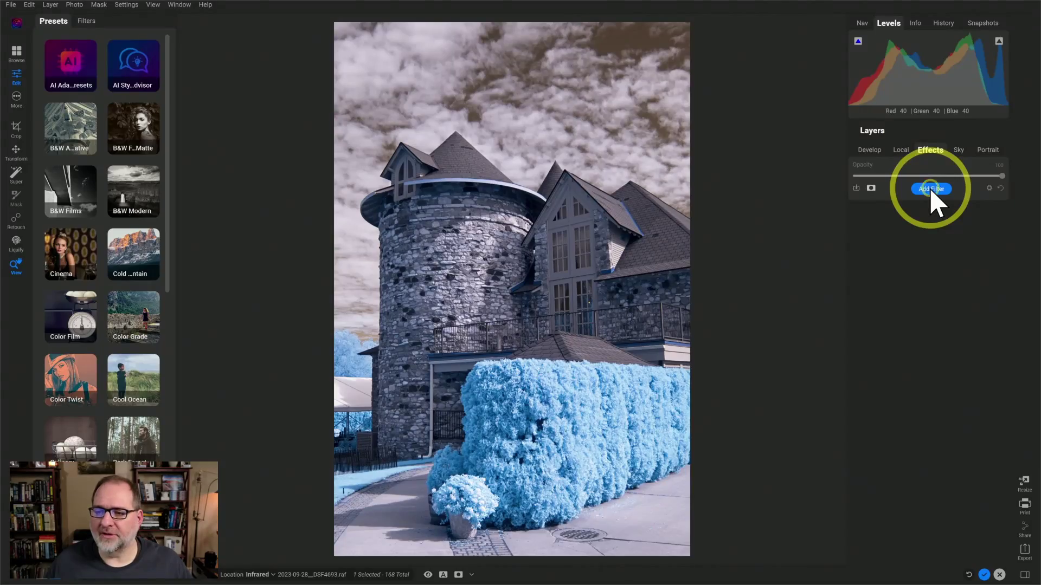
Step: Add a LUTs filter to the castle photo and choose the IR RB Swap G to R LUT from the Infrared Color Swap category
click(931, 188)
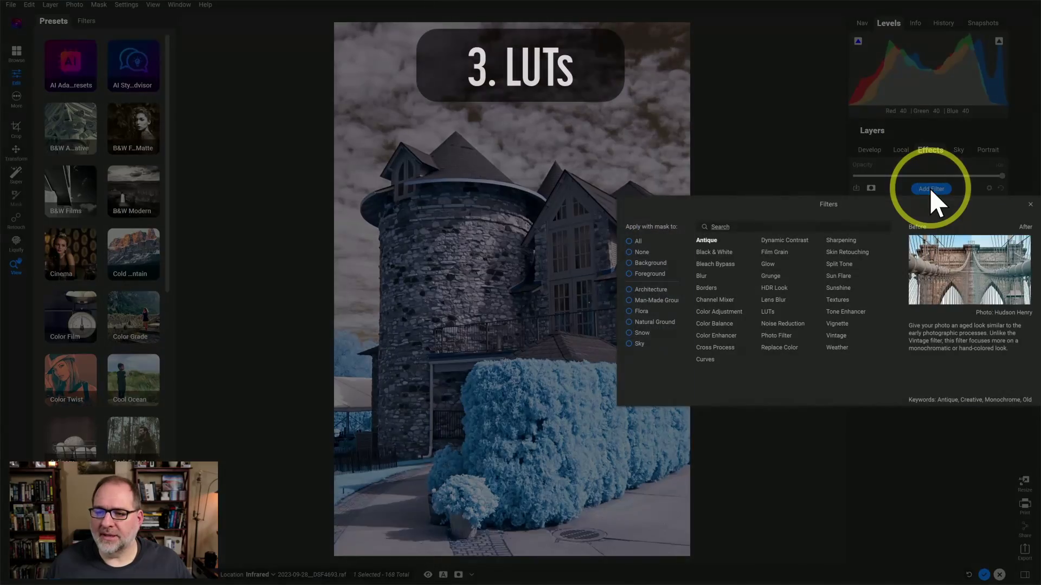
click(772, 313)
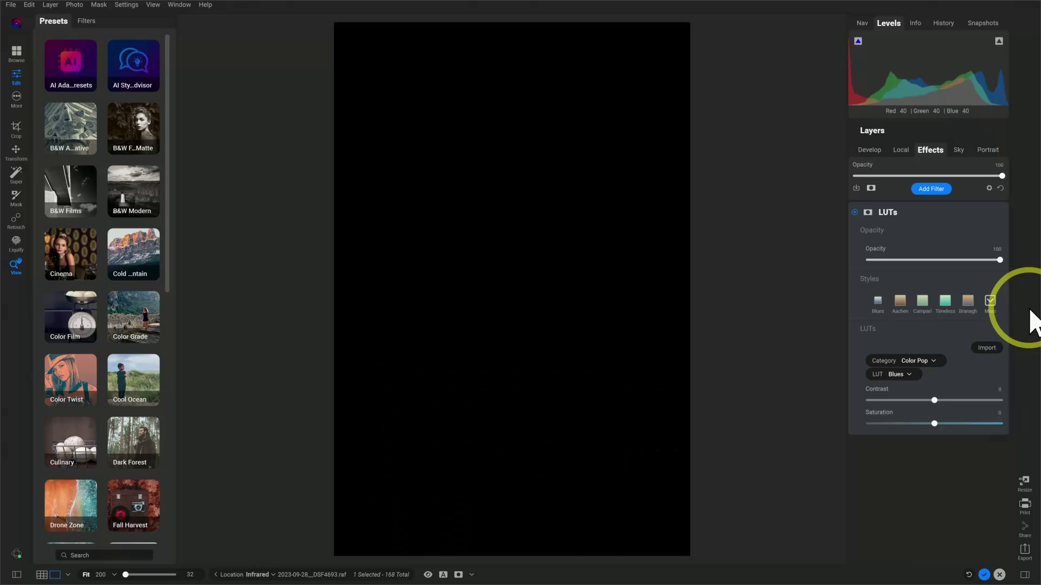
click(928, 362)
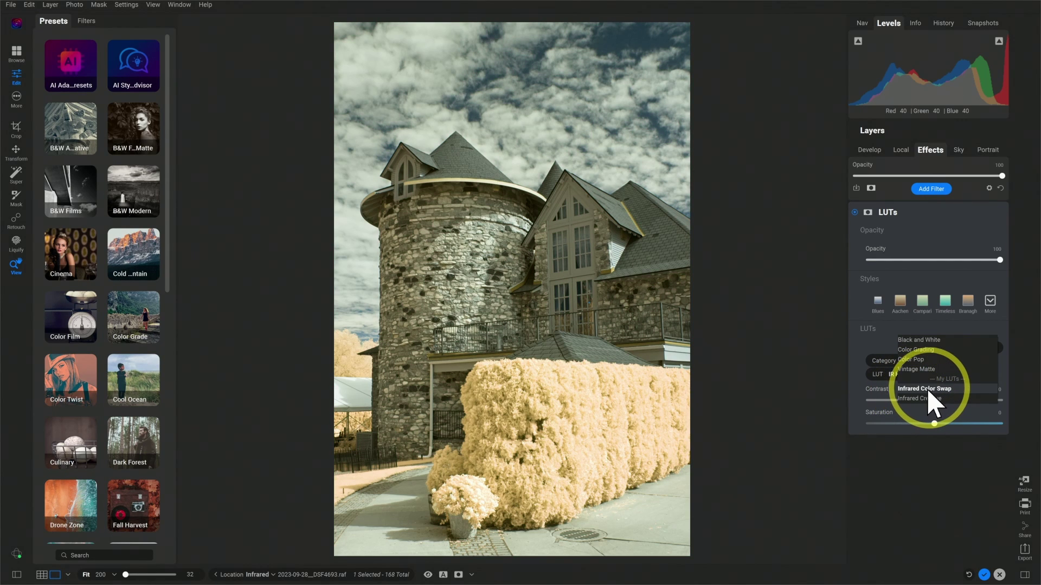
click(913, 388)
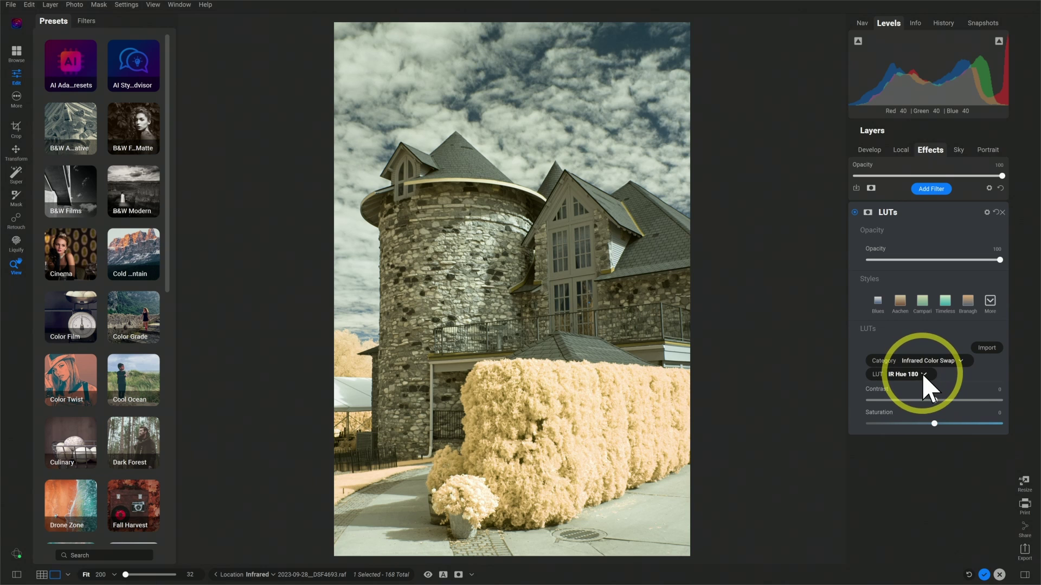
click(921, 375)
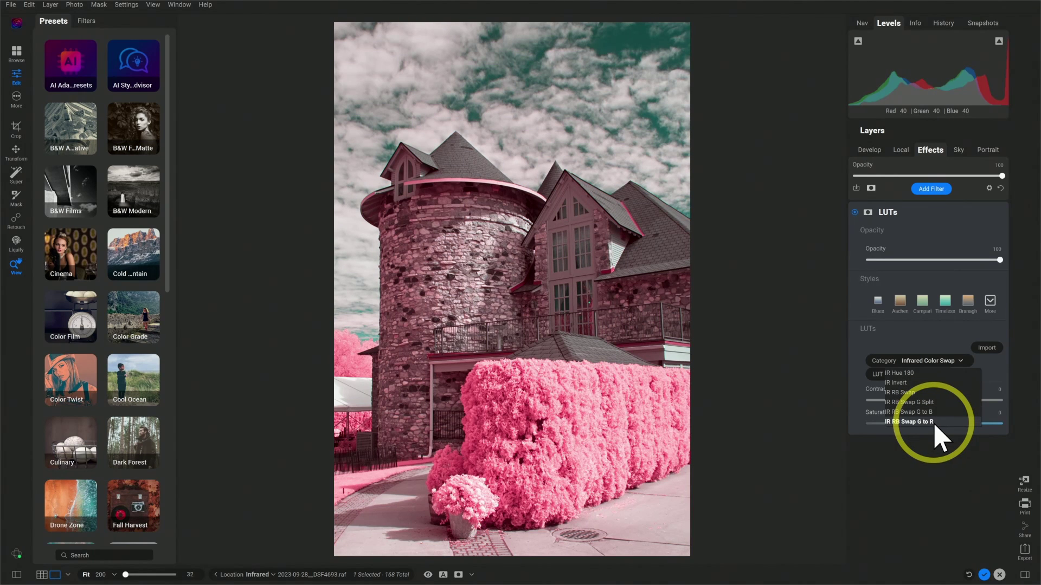
click(936, 423)
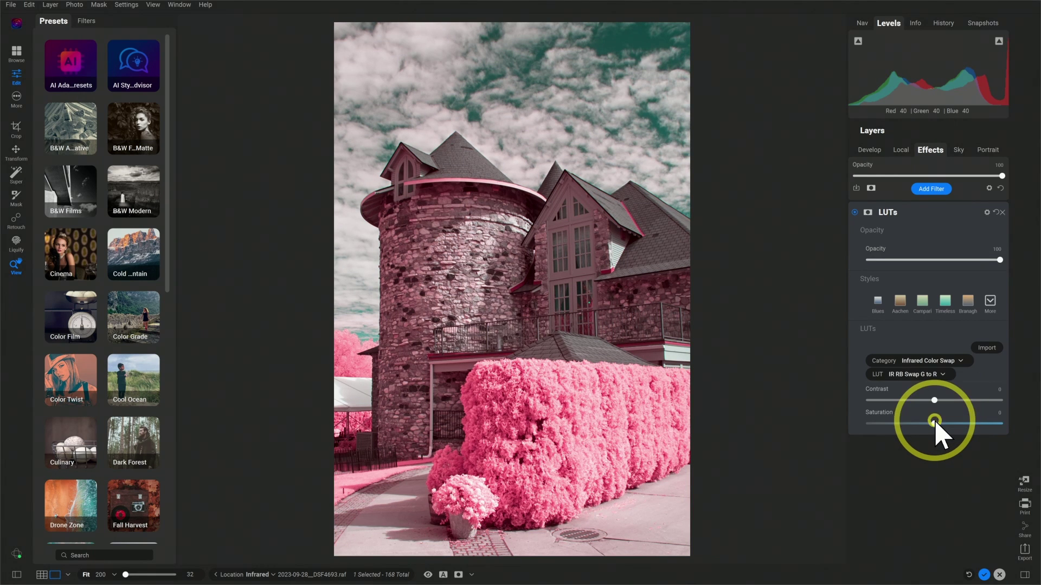
Step: Switch the LUTs filter to the Infrared Creative category and preview its Au Train LUT
click(962, 362)
click(939, 369)
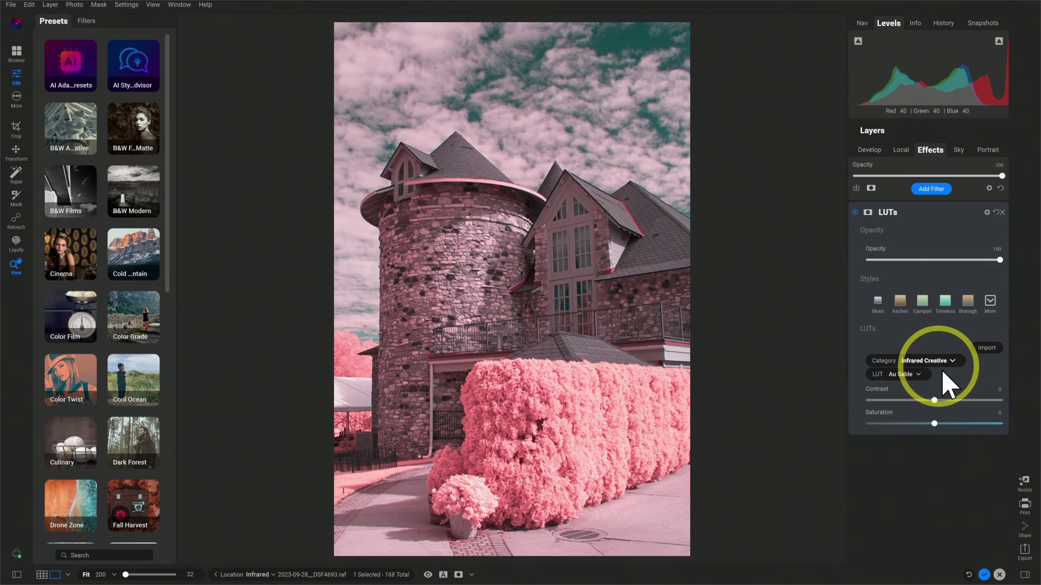
click(921, 375)
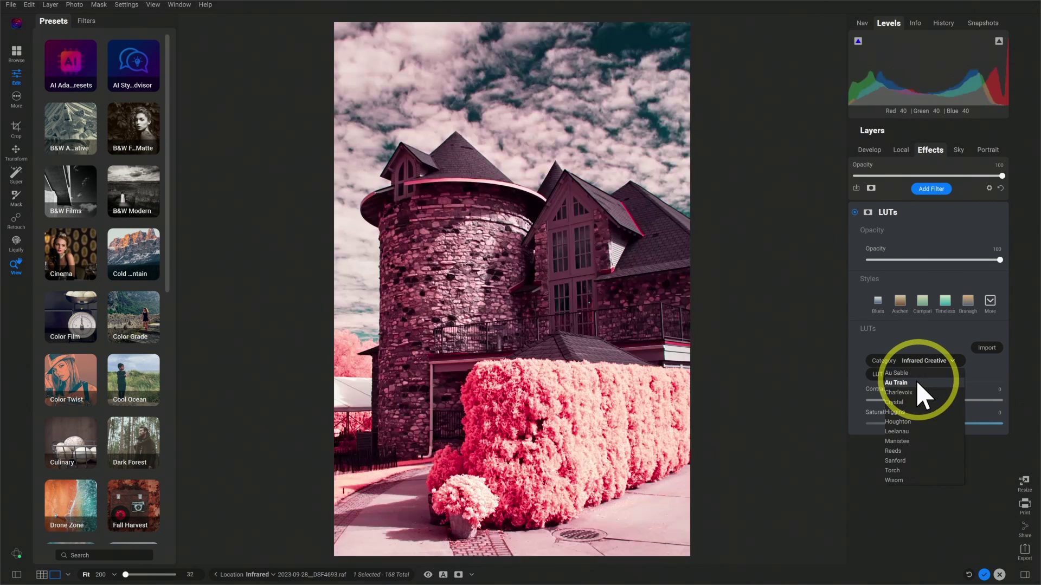
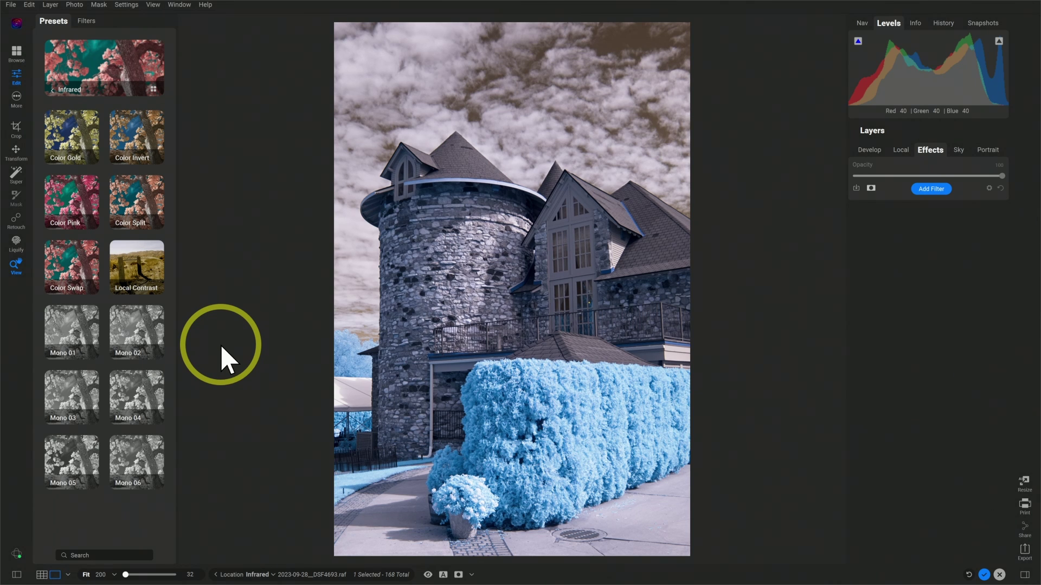
Step: Apply the Gold preset from the Color Gold infrared presets to the castle photo and preview the other Gold variants
click(78, 135)
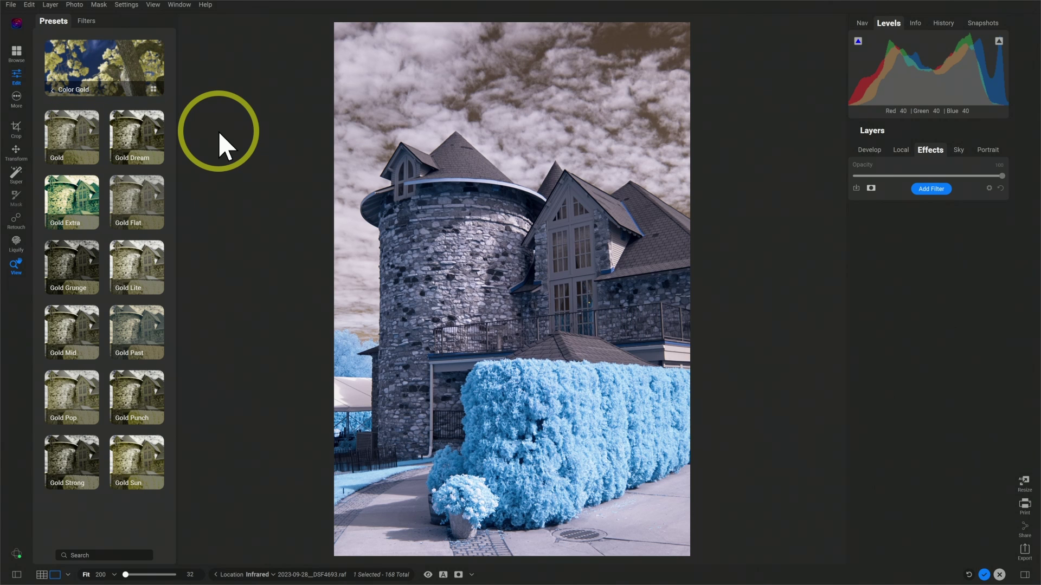
click(77, 145)
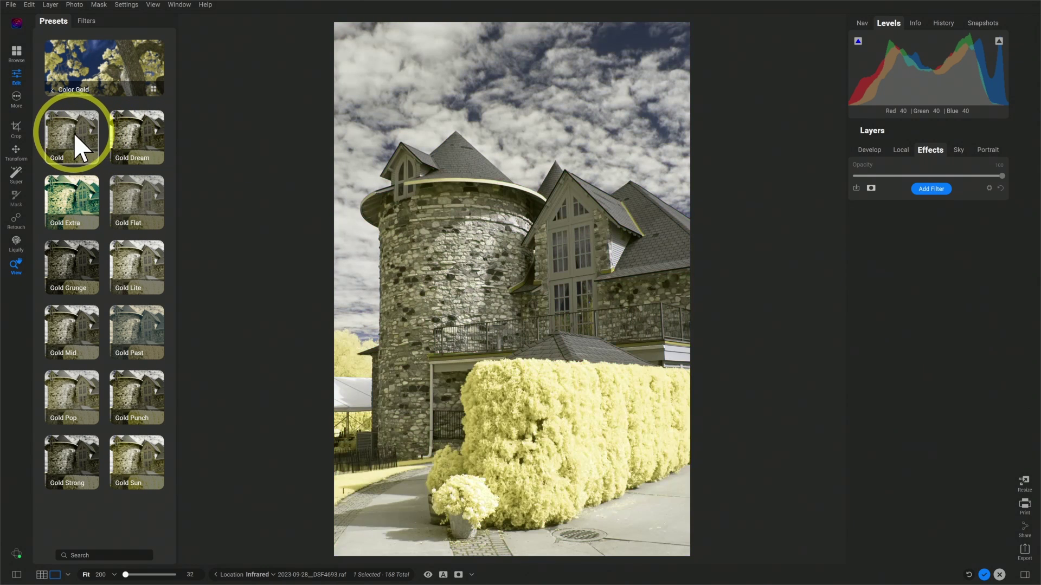
click(75, 136)
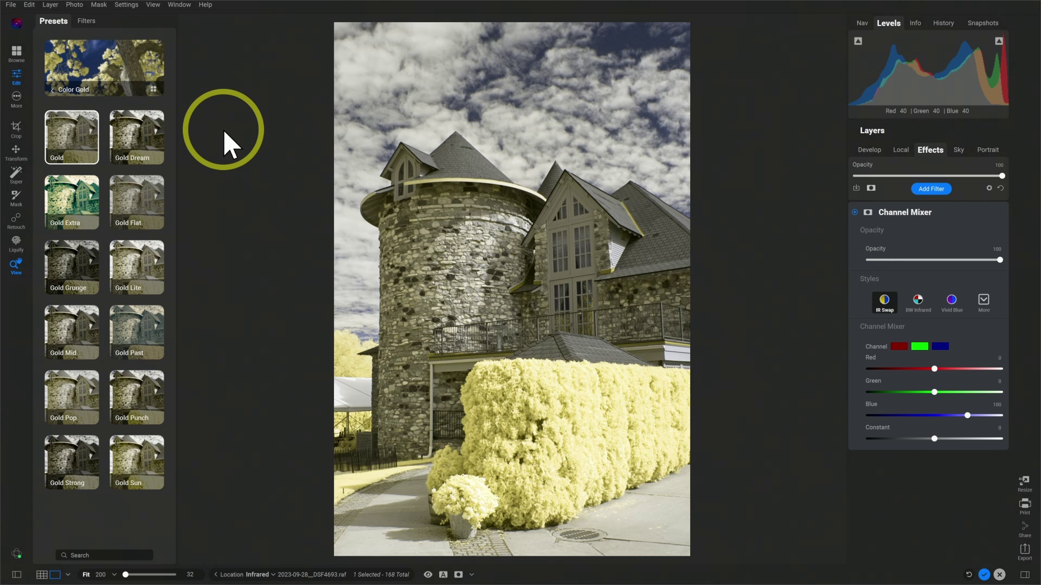
mouse_move(145, 143)
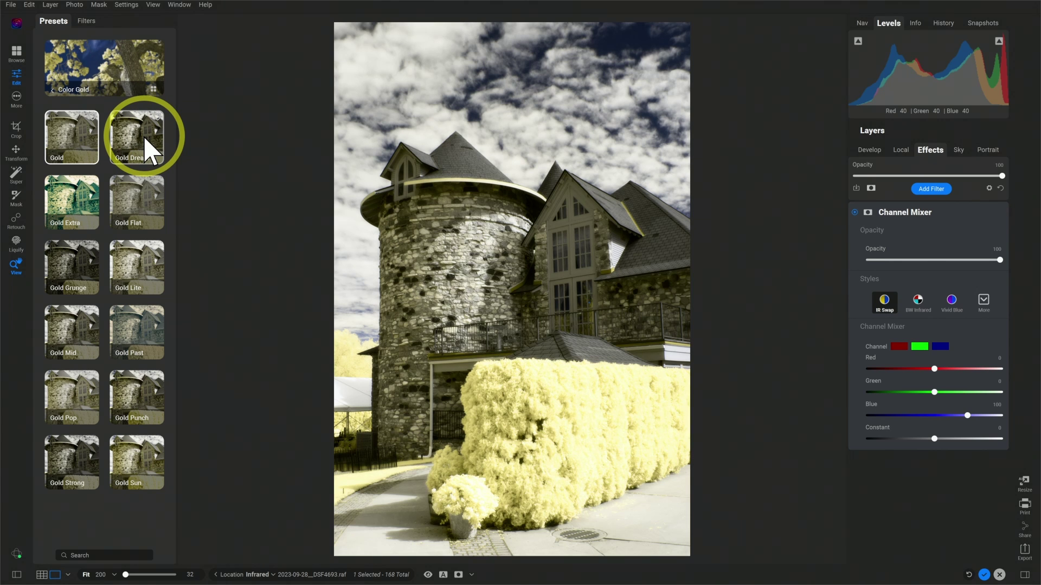
mouse_move(154, 217)
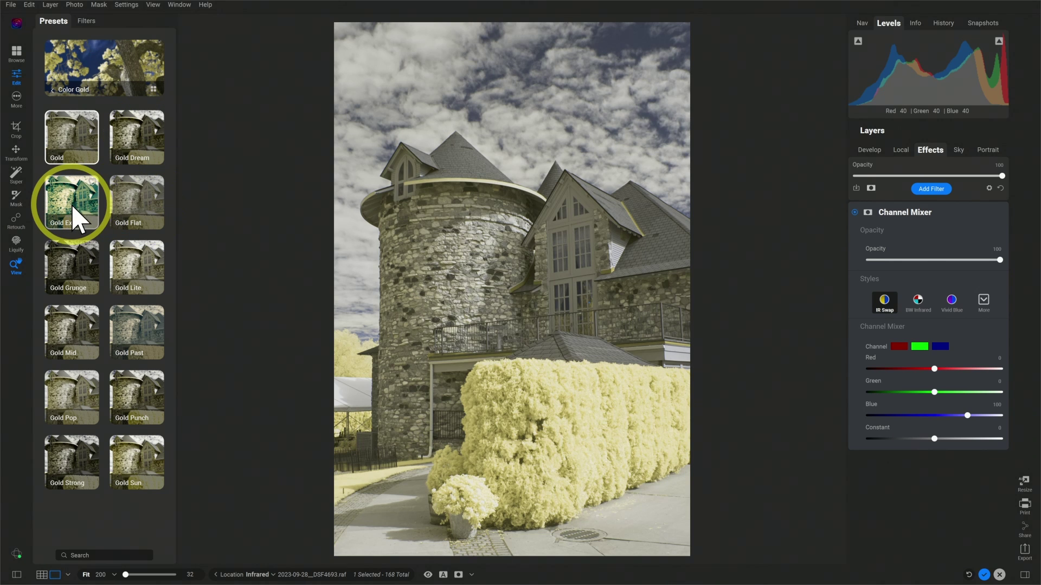
mouse_move(79, 270)
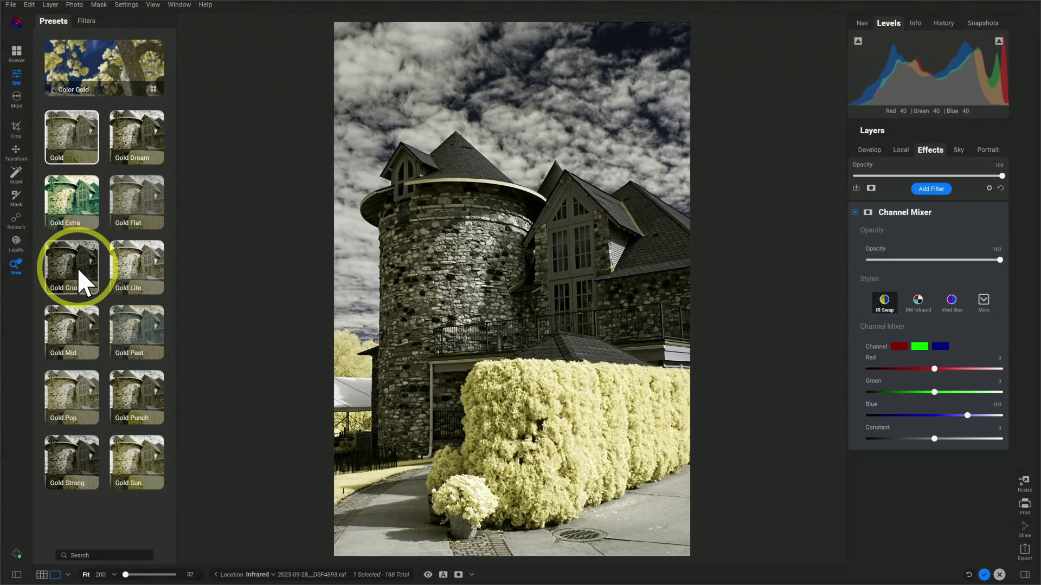
mouse_move(140, 276)
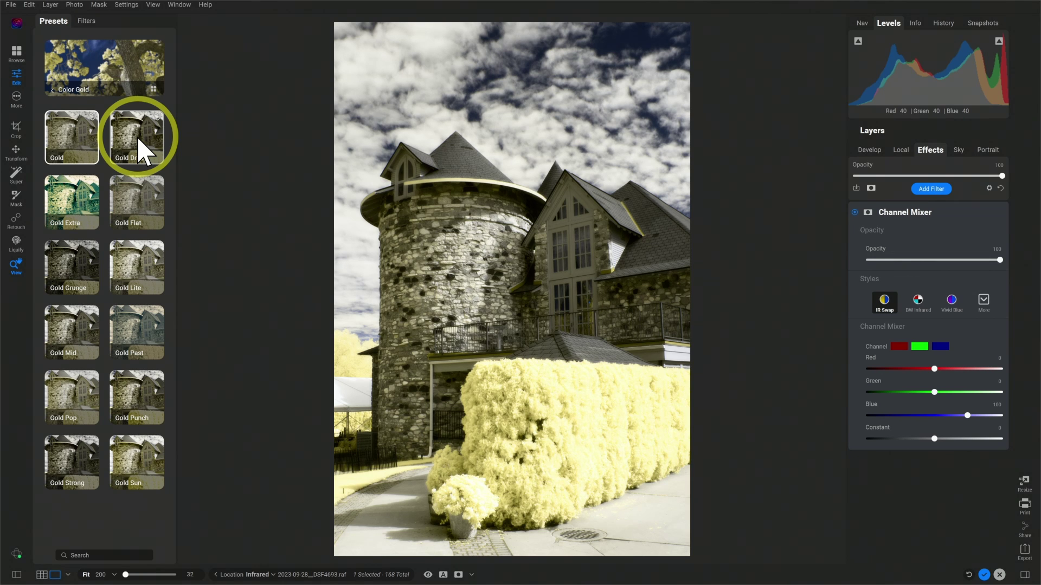
Step: Replace the castle photo's look with the Invert preset from the Color Invert infrared presets
click(53, 91)
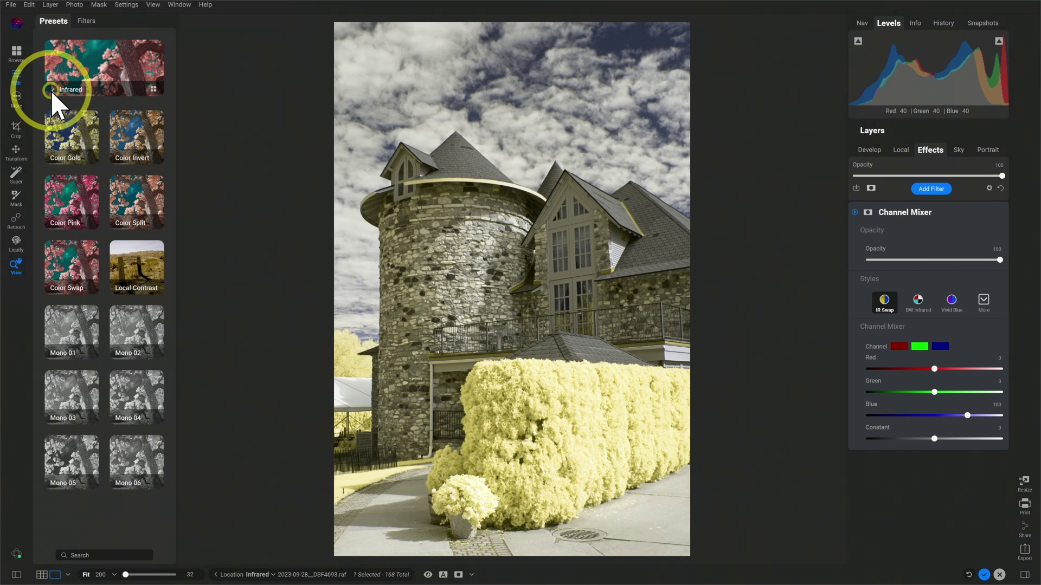
click(135, 139)
click(73, 138)
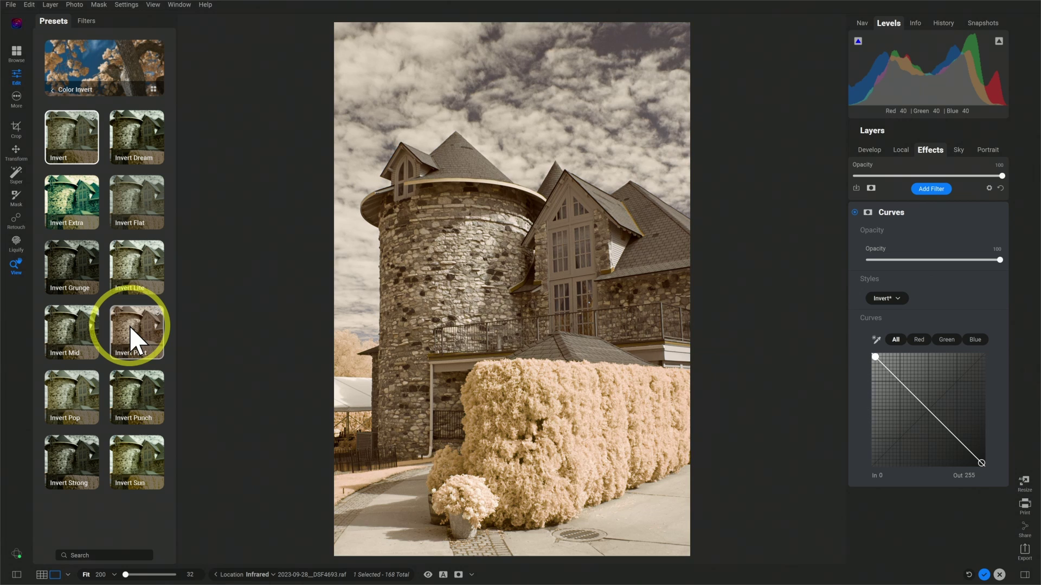
Step: Apply the Pink Sun preset from the Color Pink infrared presets to the castle photo
click(53, 89)
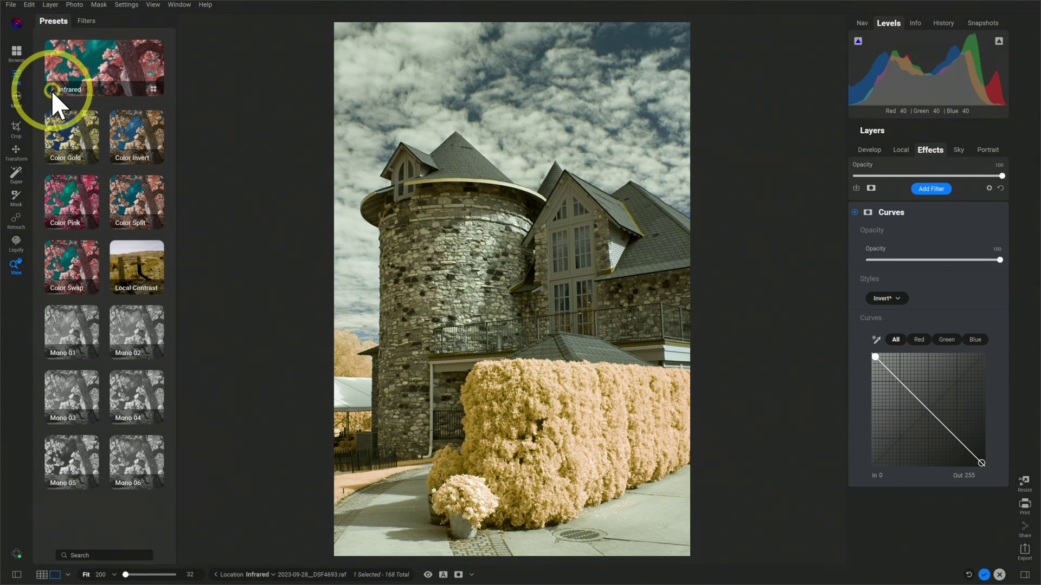
click(78, 204)
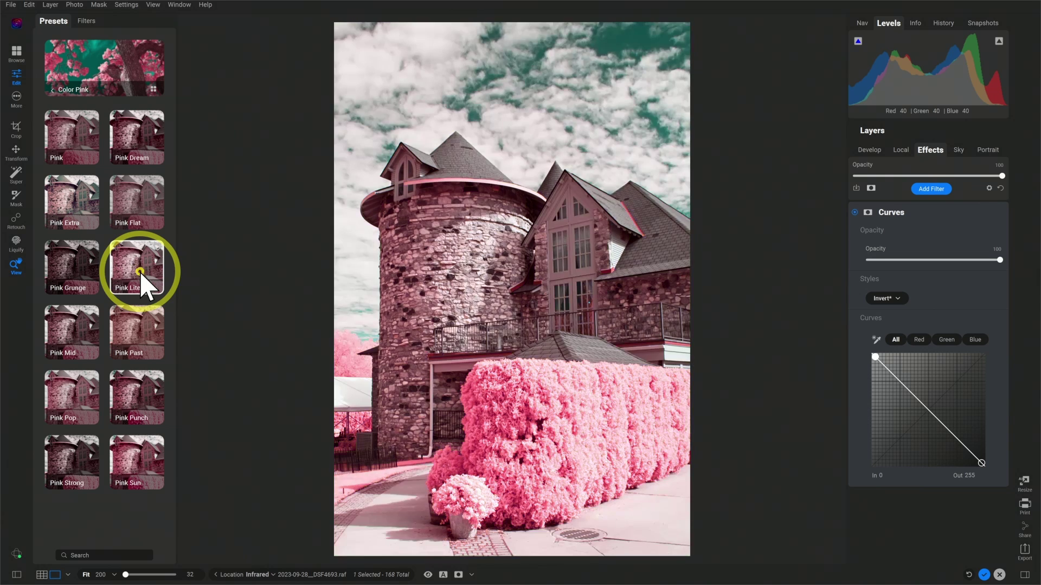
click(141, 285)
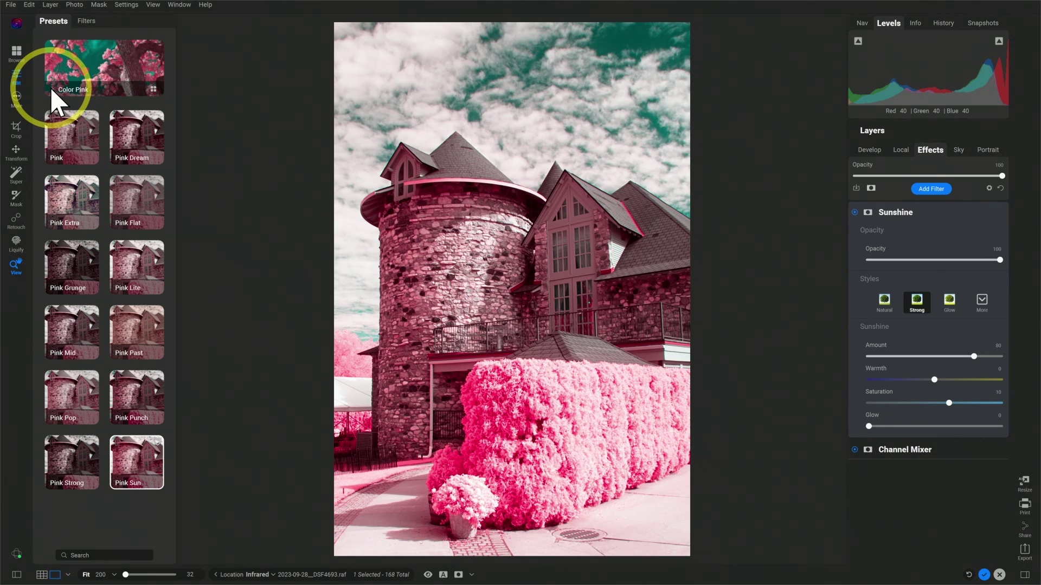
Step: Convert the castle photo to black and white with the Mono 01 infrared preset and preview its variants
click(52, 90)
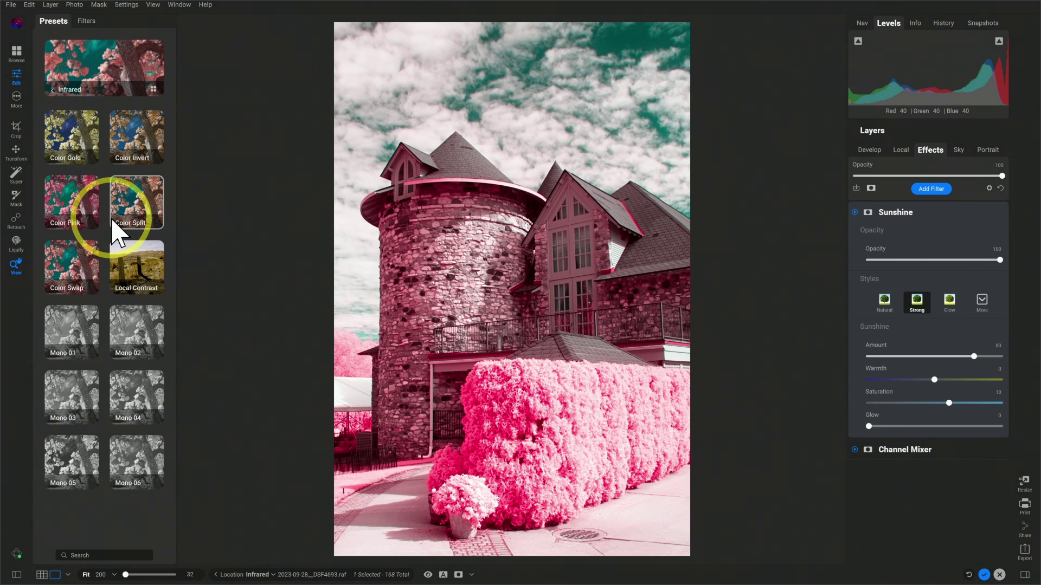
click(67, 336)
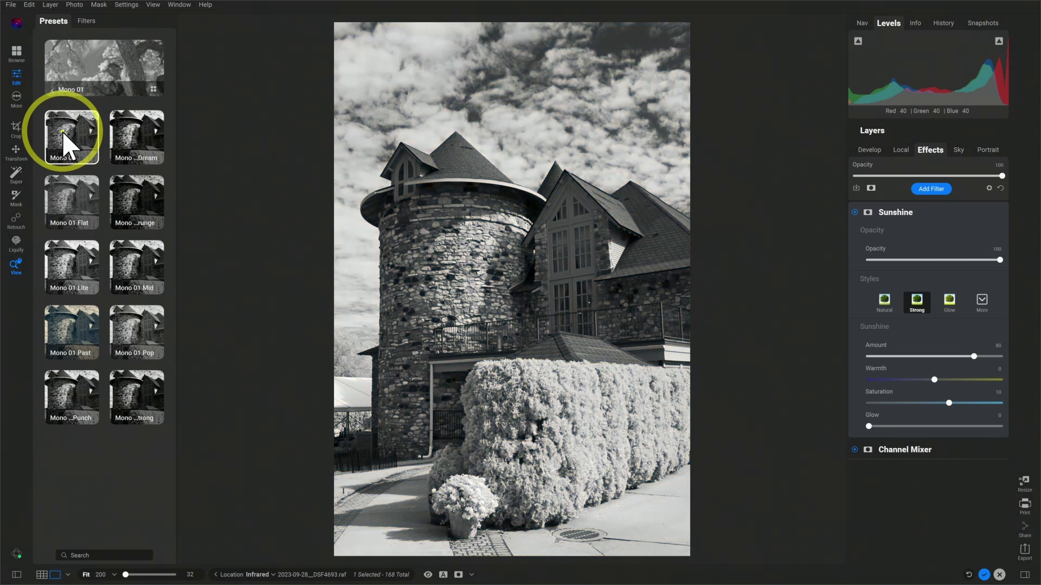
click(63, 133)
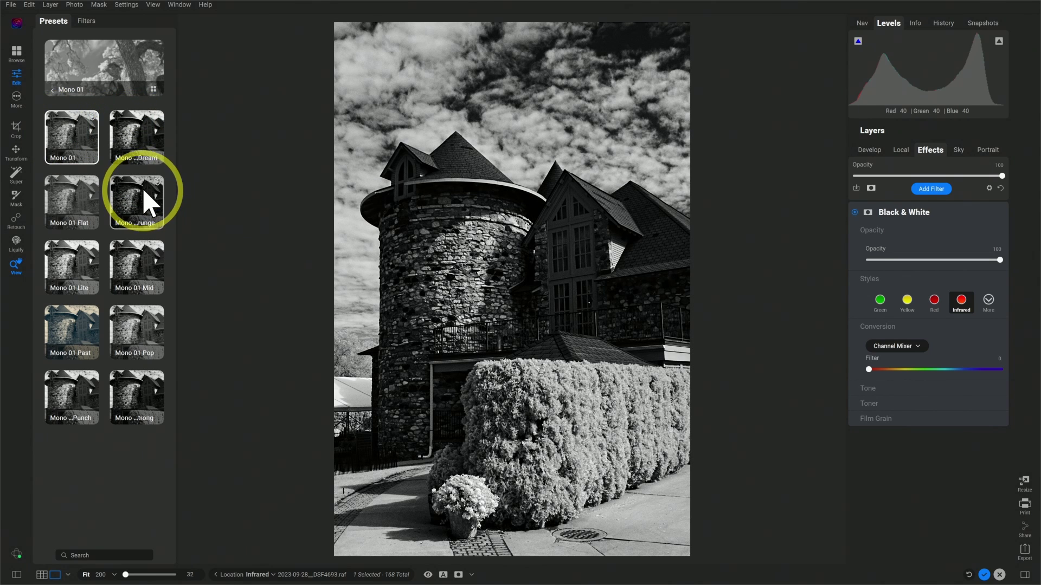
mouse_move(70, 148)
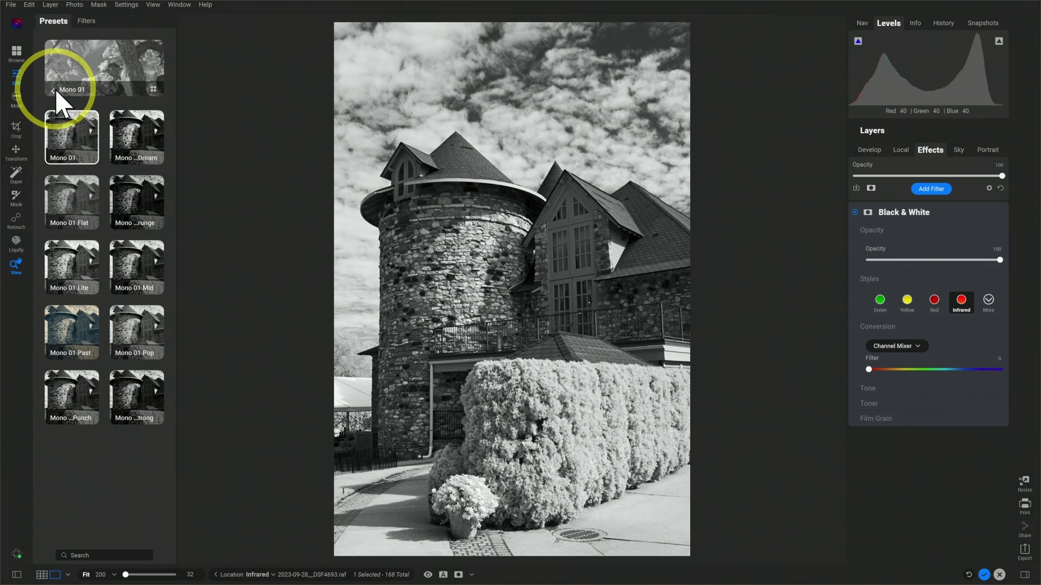
Step: Apply the Mono 04 infrared preset to the castle photo and try its Mono 04 Pop variant
click(53, 90)
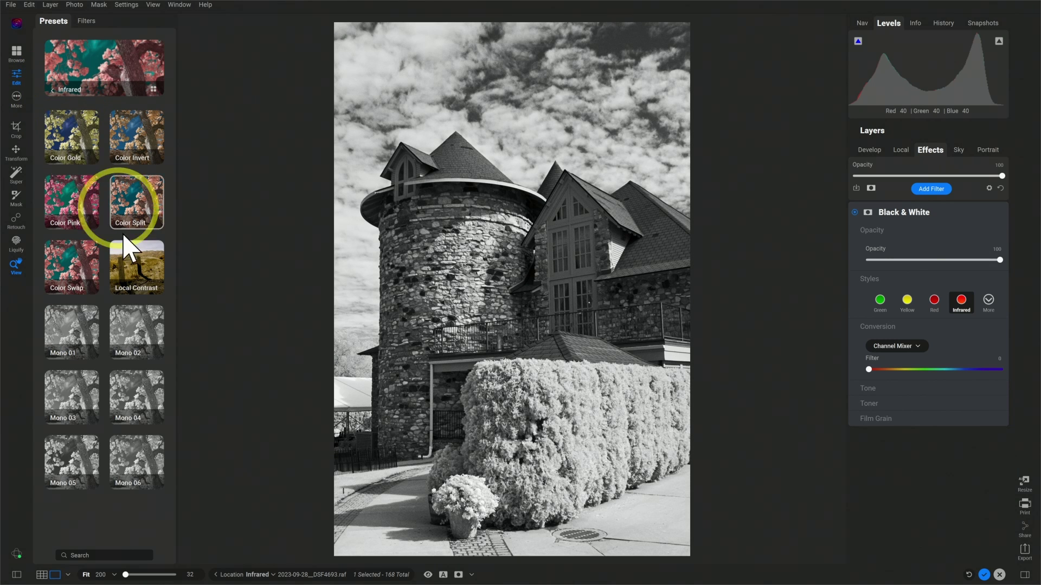
click(133, 410)
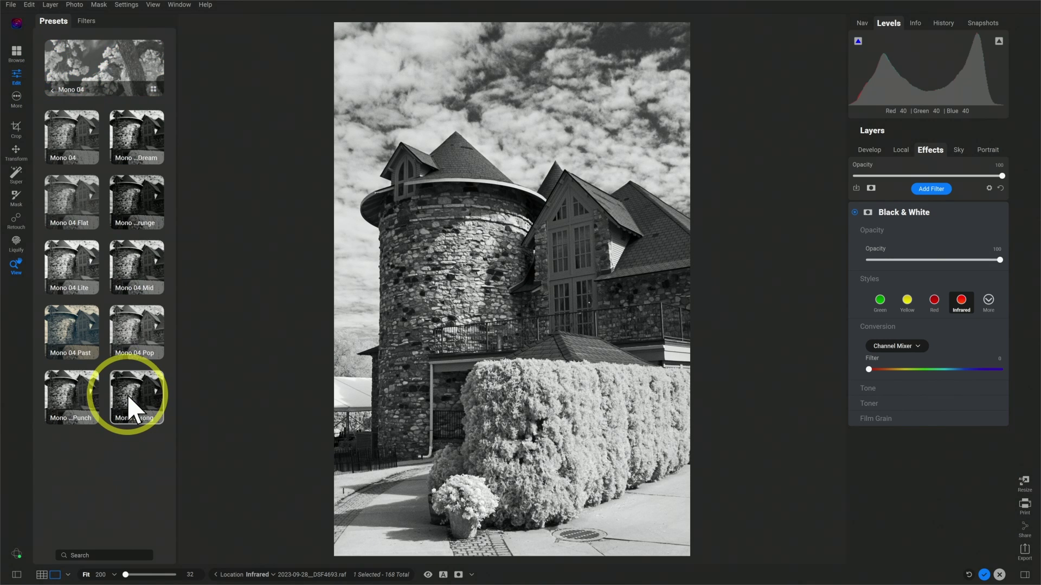
click(74, 157)
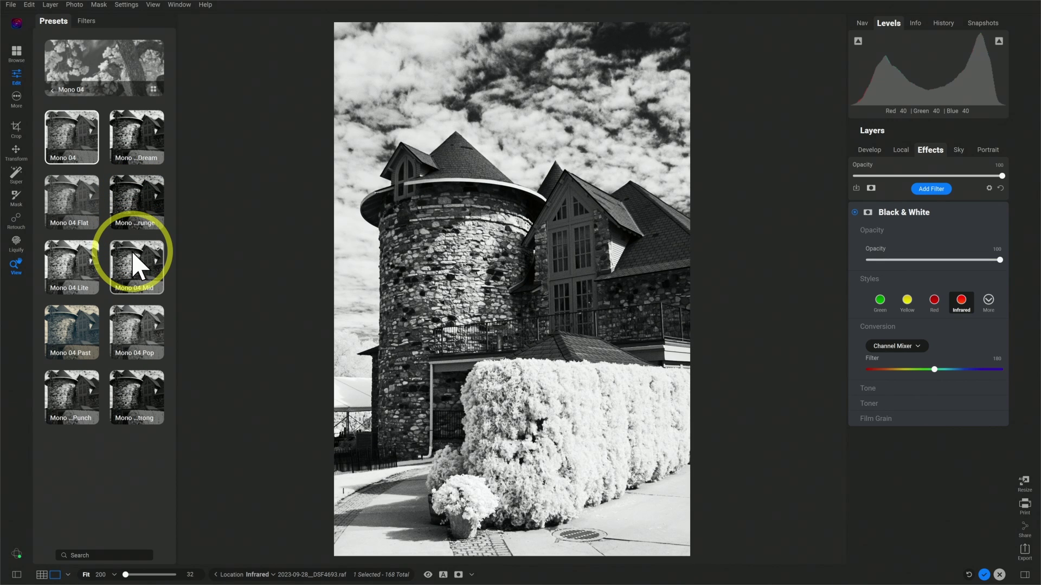
click(139, 337)
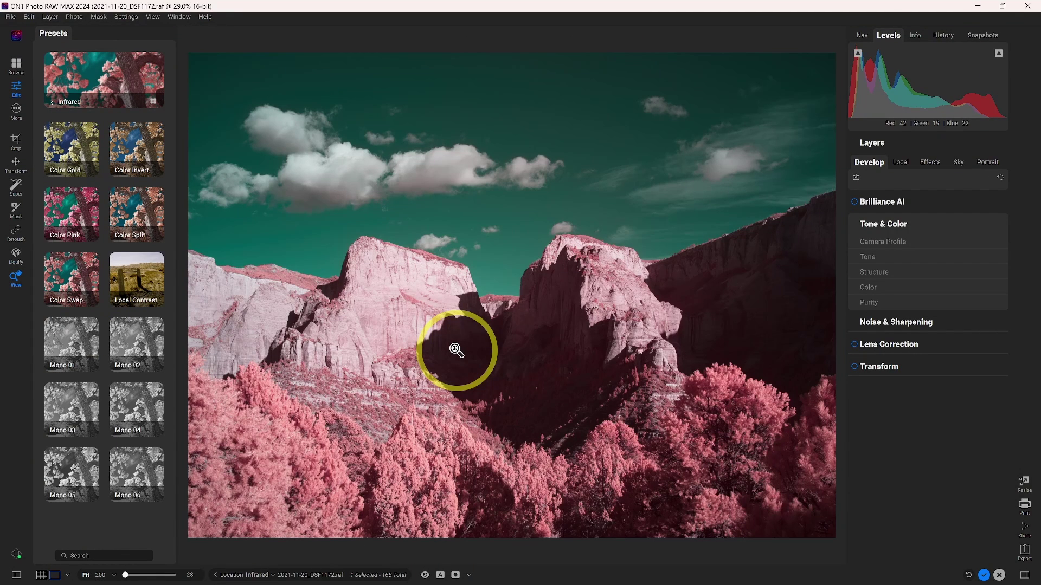
Step: Apply the Contrast 4 preset from the Local Contrast infrared presets to the canyon photo and open its local adjustments
click(142, 275)
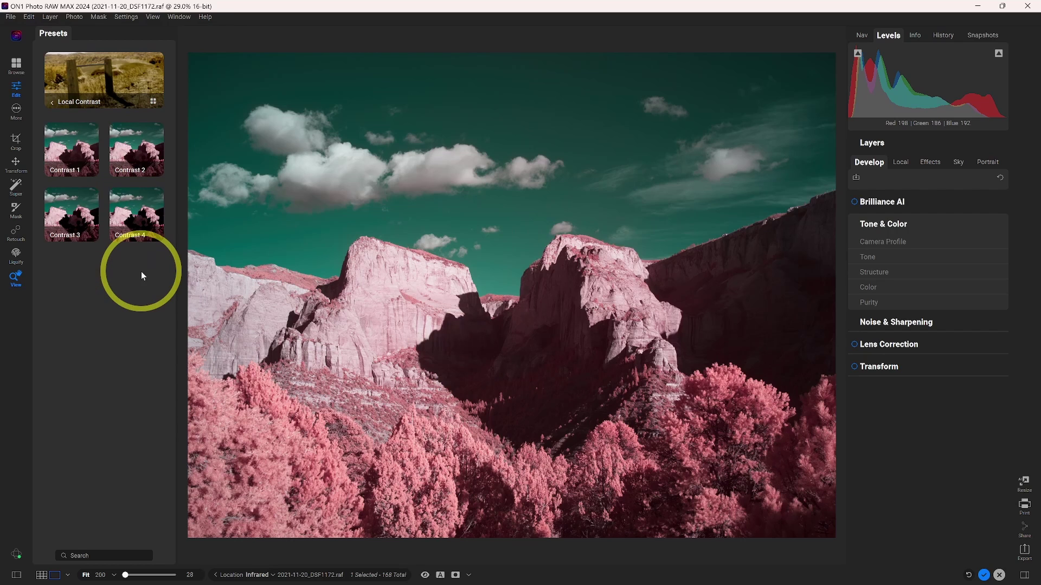
click(133, 208)
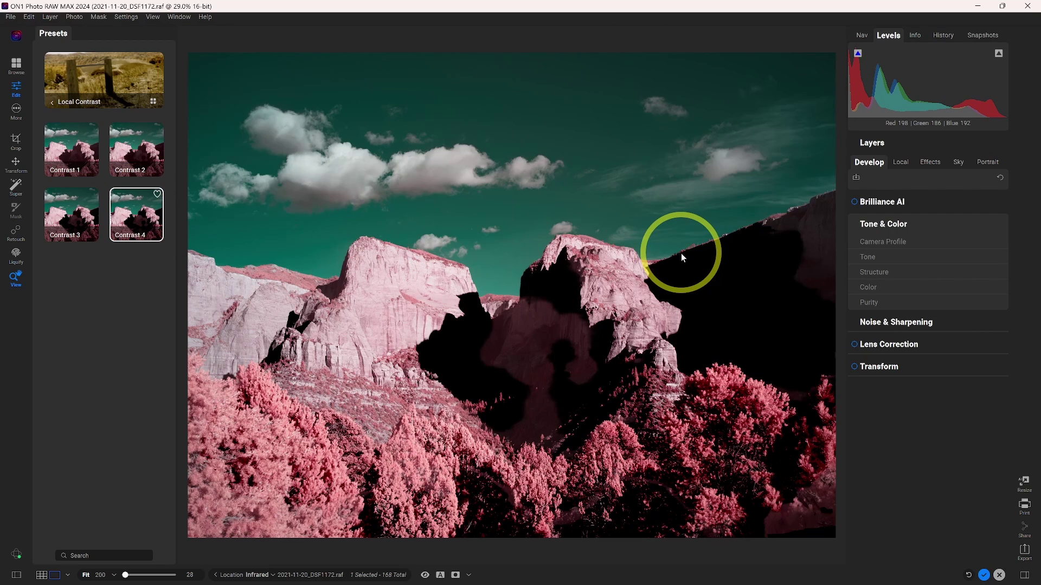
click(900, 161)
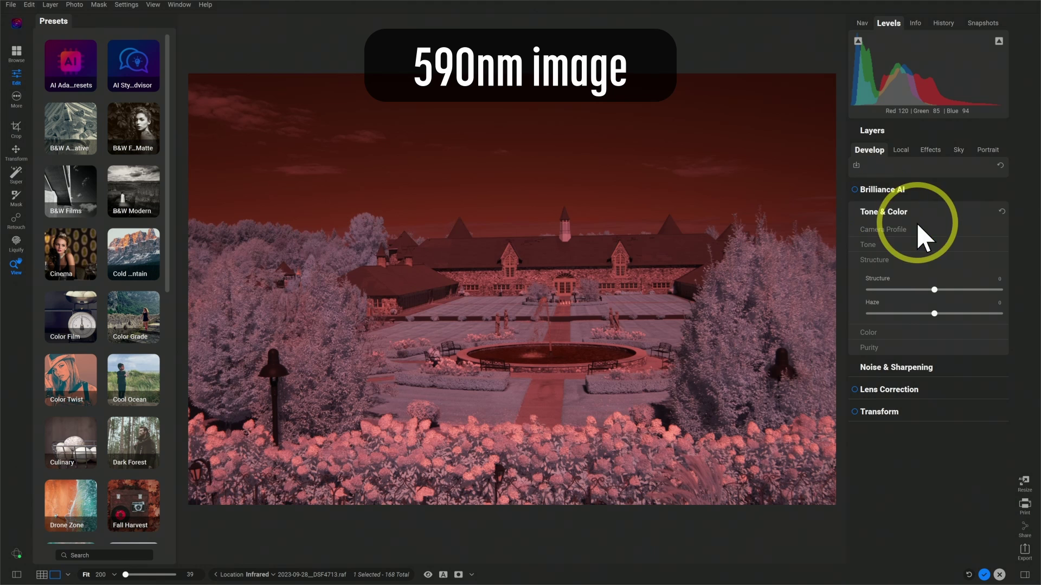
Step: Set the 590nm garden photo's exposure to 0.75 and its contrast to 15 in the Tone settings
click(884, 244)
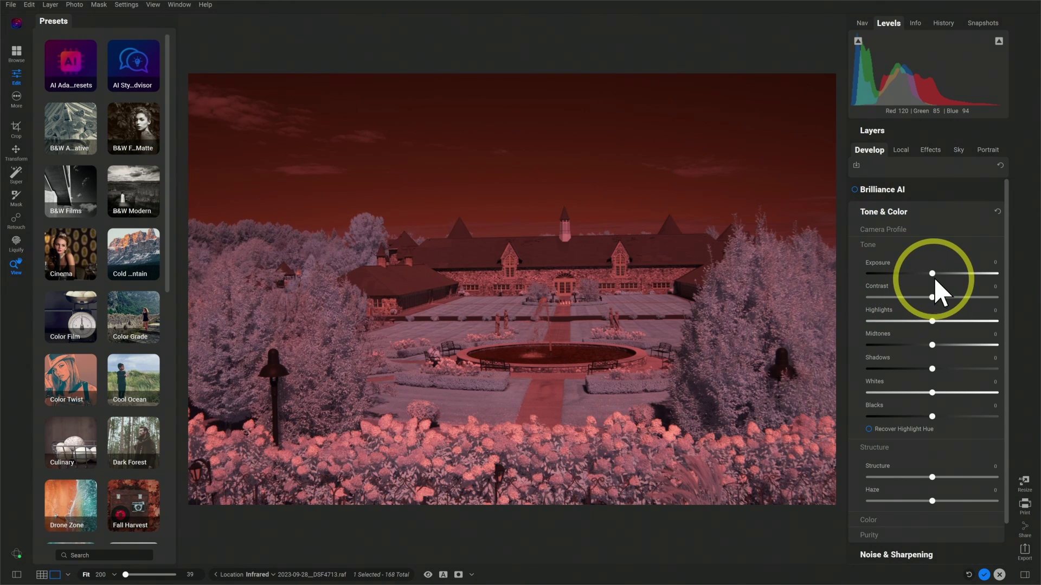
drag(936, 279, 942, 302)
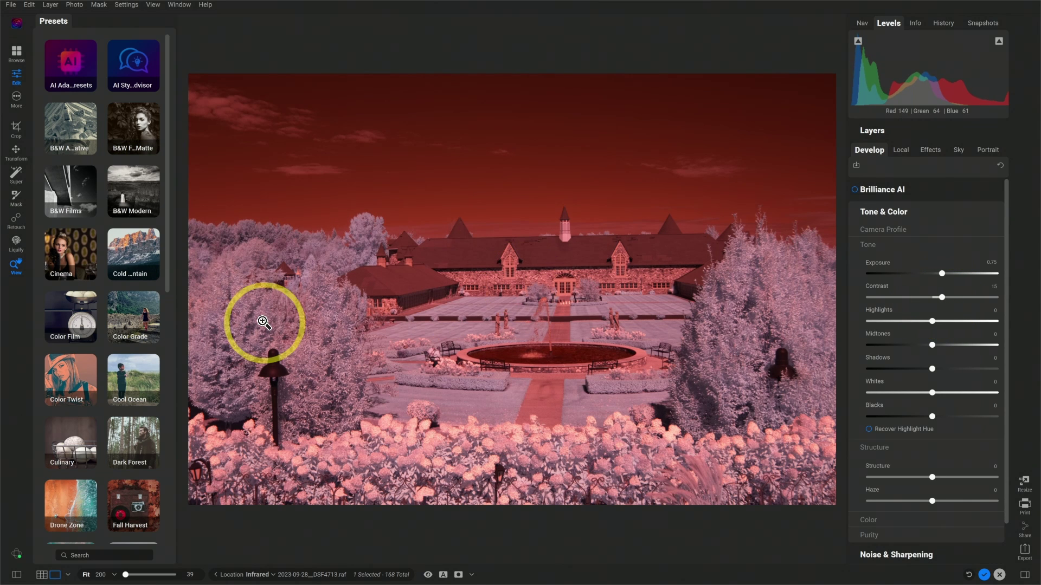
Step: Crop the garden photo tighter at the original ratio and straighten it by about 0.62 degrees
click(16, 129)
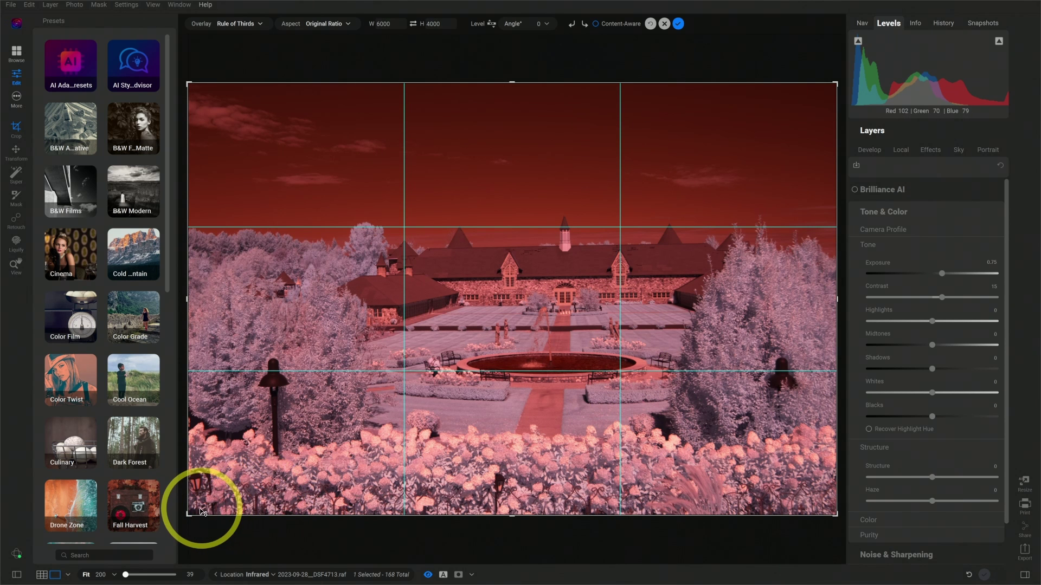
drag(190, 514, 215, 502)
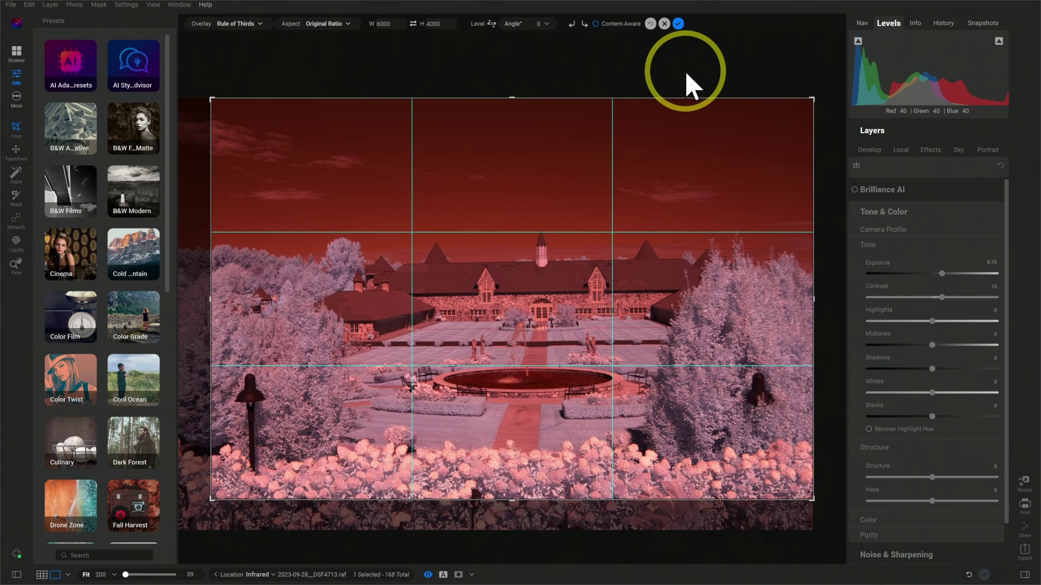
drag(690, 77, 697, 77)
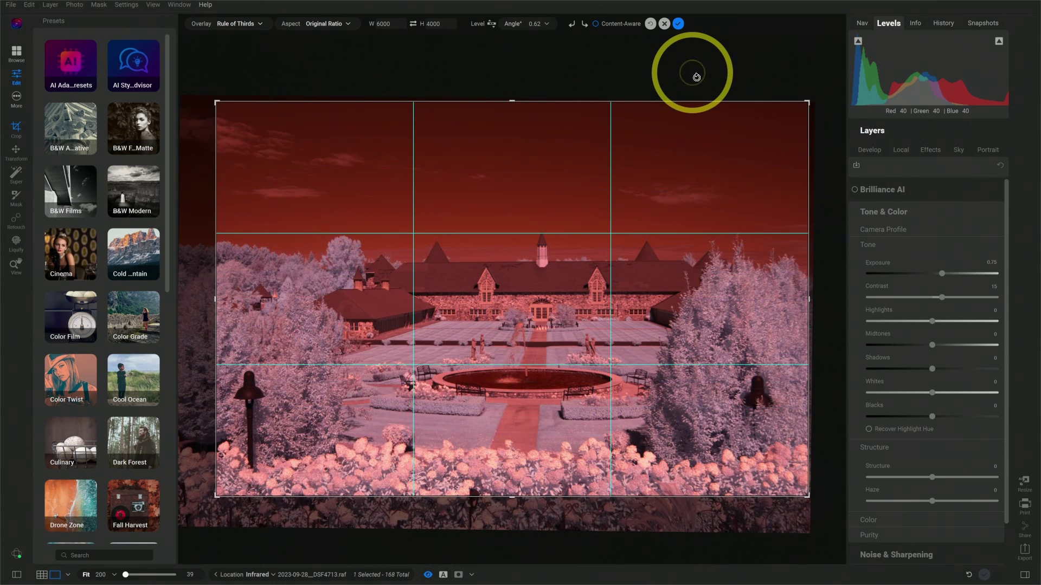
click(678, 24)
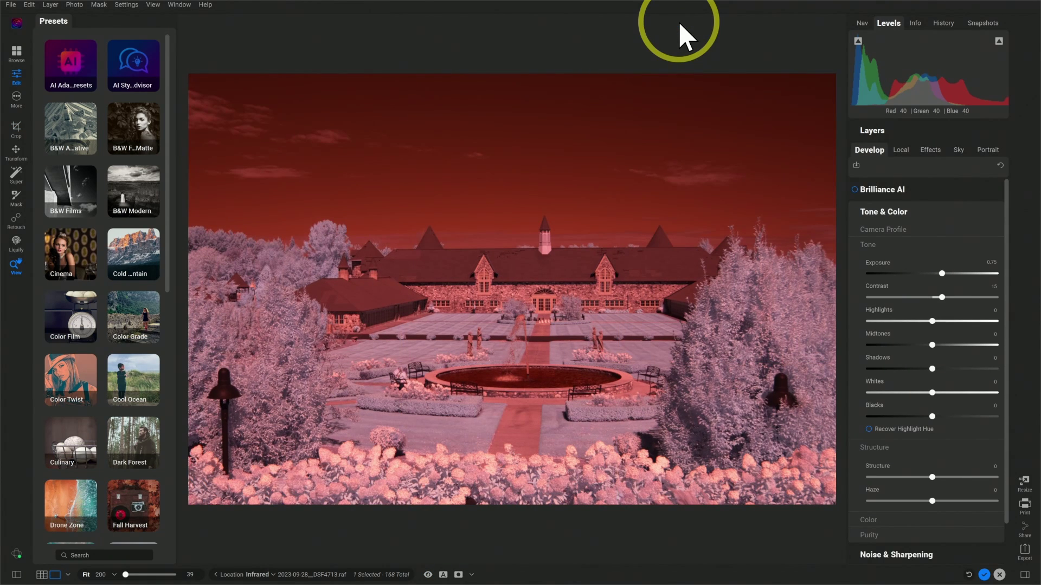
Step: Set a custom white balance for the garden photo by sampling the path behind the fountain
click(870, 245)
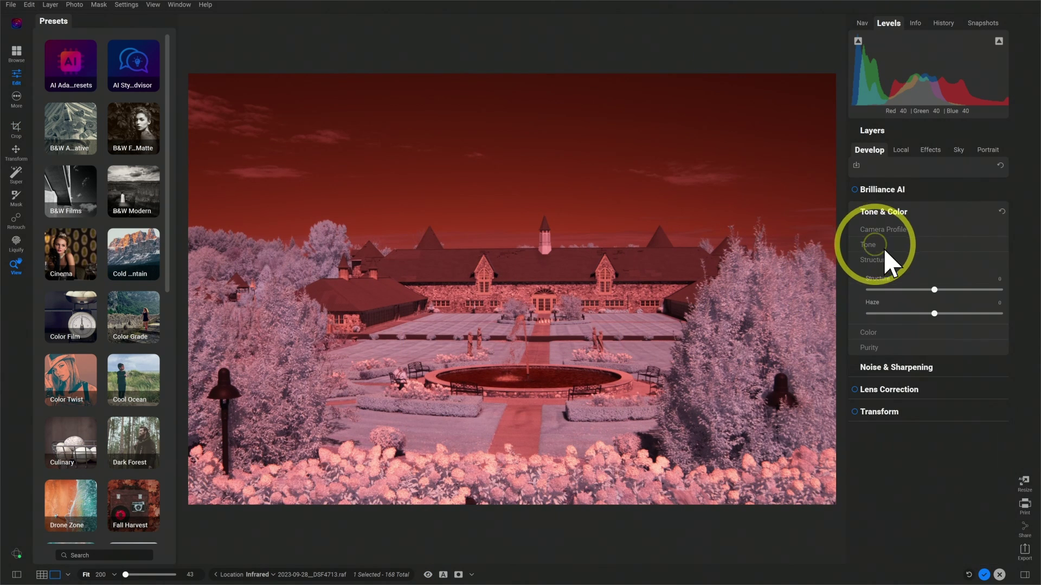
click(870, 330)
click(974, 299)
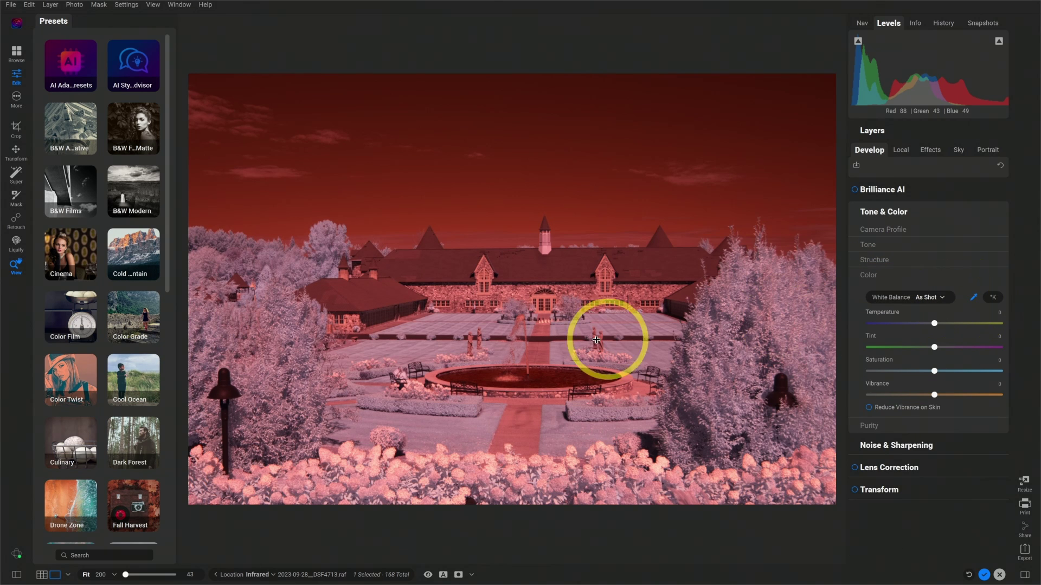
click(536, 354)
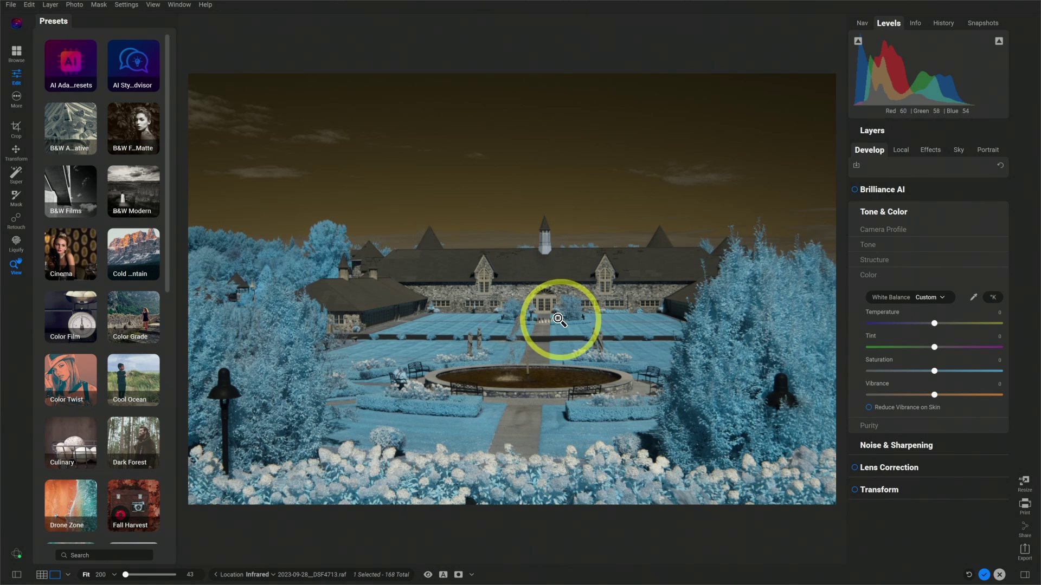
Step: Set the garden photo's exposure to 1.7, contrast to 28, midtones to 10, shadows to 16 and structure to 21, and lower its highlights slightly
click(879, 244)
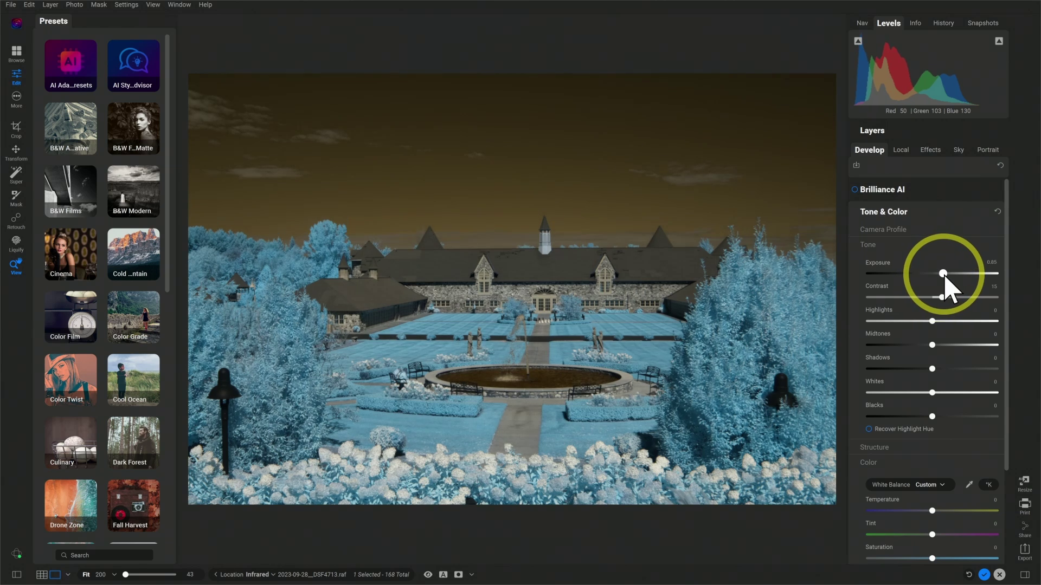
drag(942, 273, 954, 273)
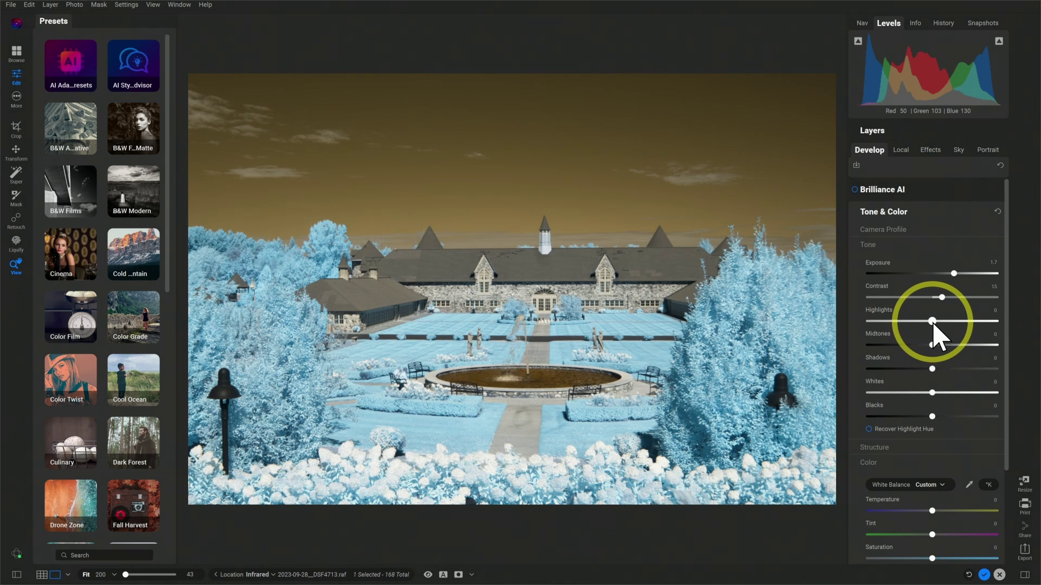
drag(932, 321, 926, 322)
mouse_move(932, 368)
mouse_down()
mouse_move(944, 369)
mouse_move(939, 345)
mouse_move(937, 357)
mouse_up()
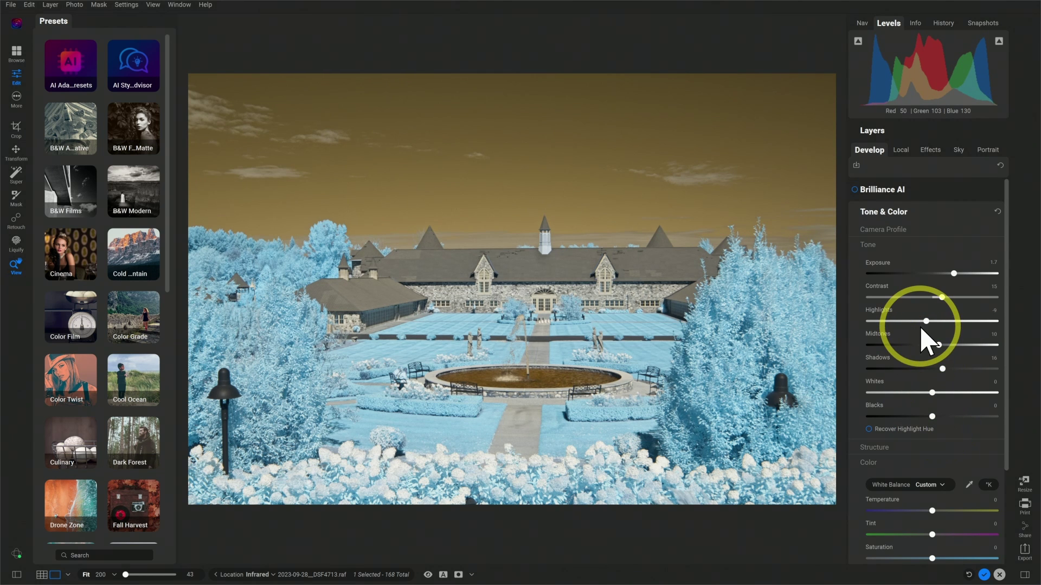
drag(942, 297, 948, 297)
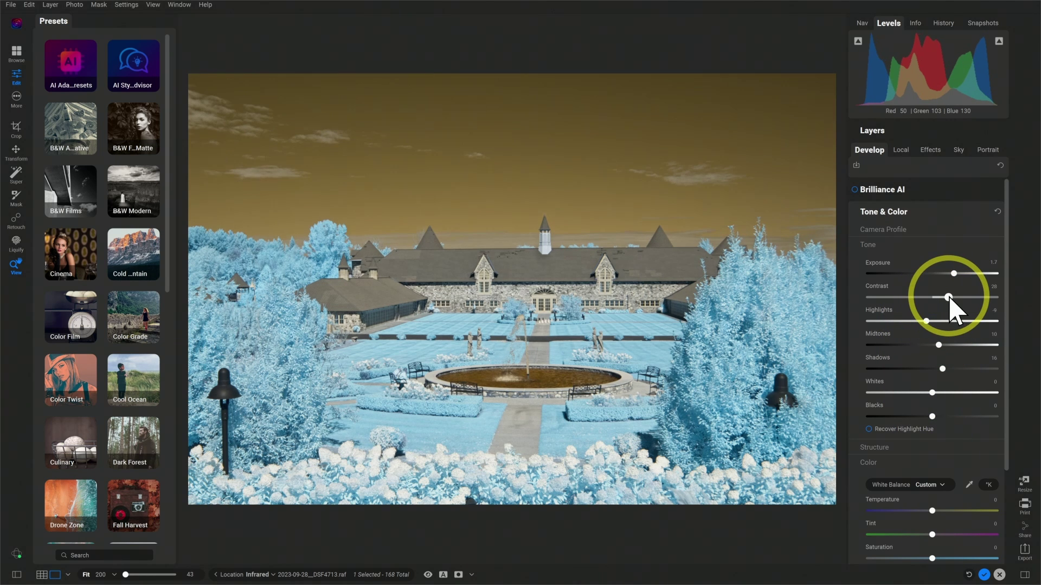
click(897, 447)
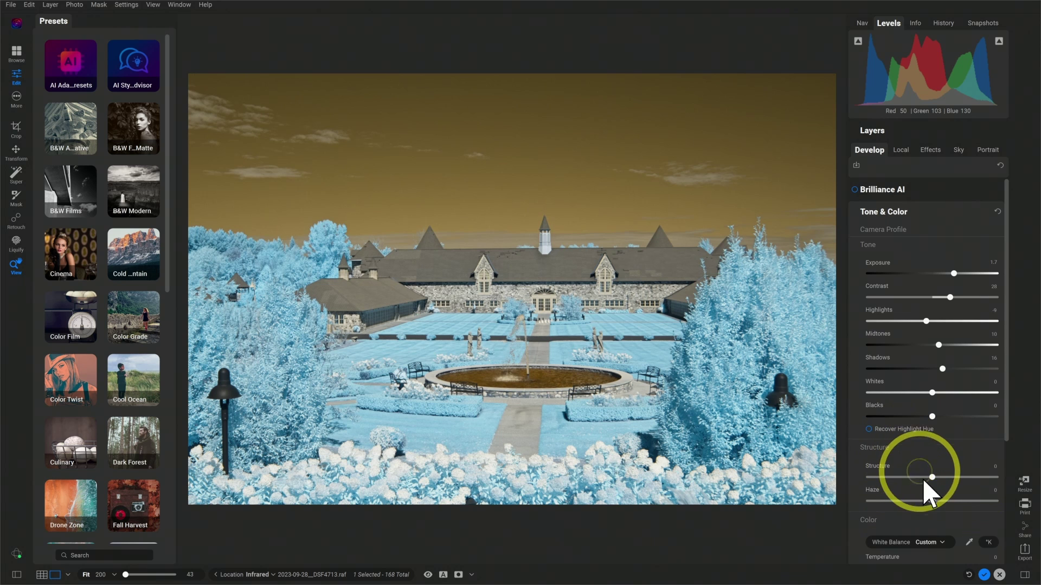
drag(924, 481, 945, 480)
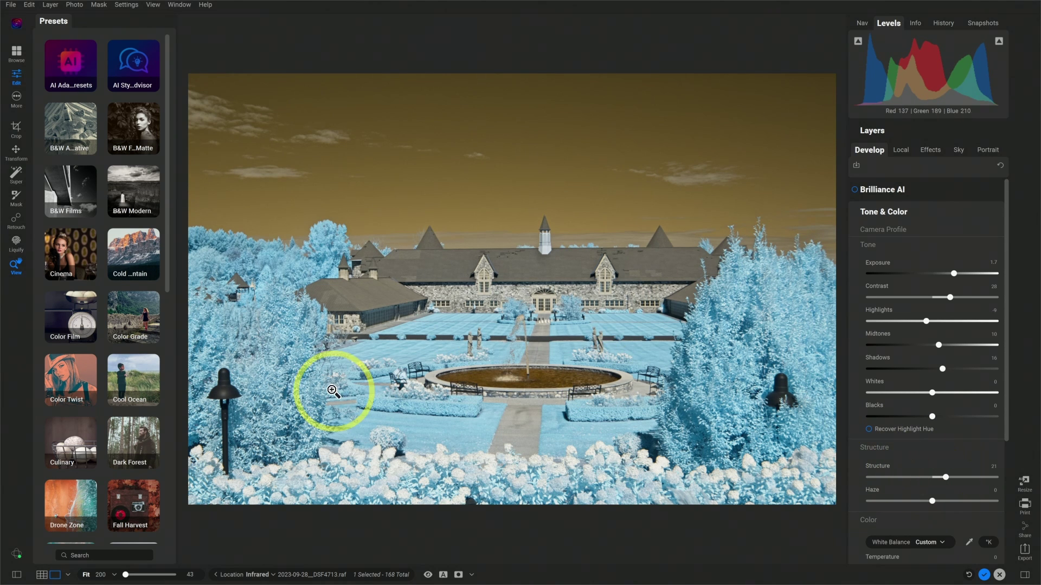
Step: Open the Color Pink group of the infrared presets and apply the Pink preset to the garden photo
scroll(169, 264, down, 1)
drag(169, 270, 177, 347)
click(134, 379)
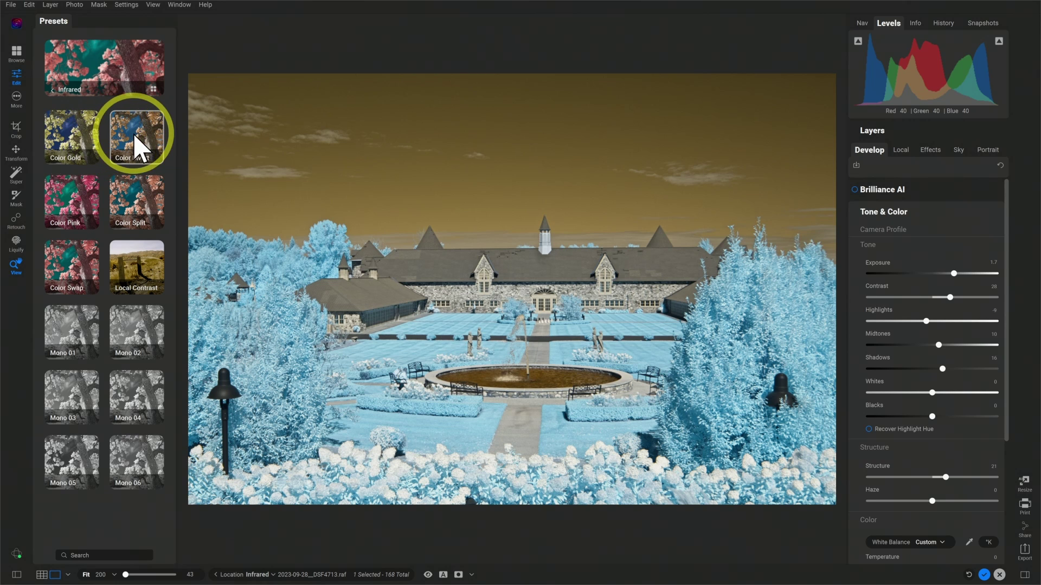
click(76, 208)
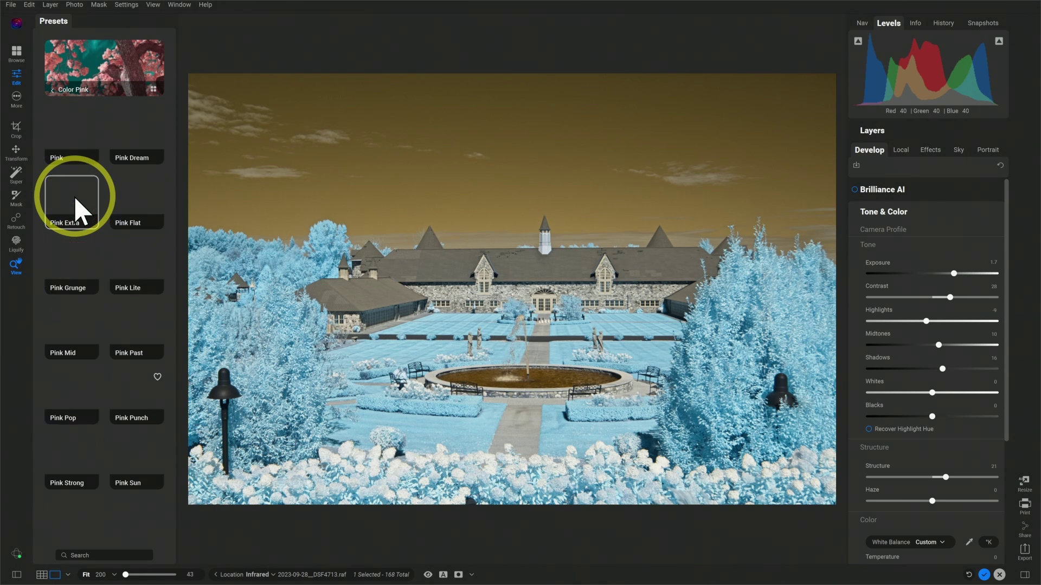
click(83, 156)
Step: Preview the Pink Dream, Flat, Lite, Past, Punch, Mid, Strong and Sun variants on the garden photo
click(128, 149)
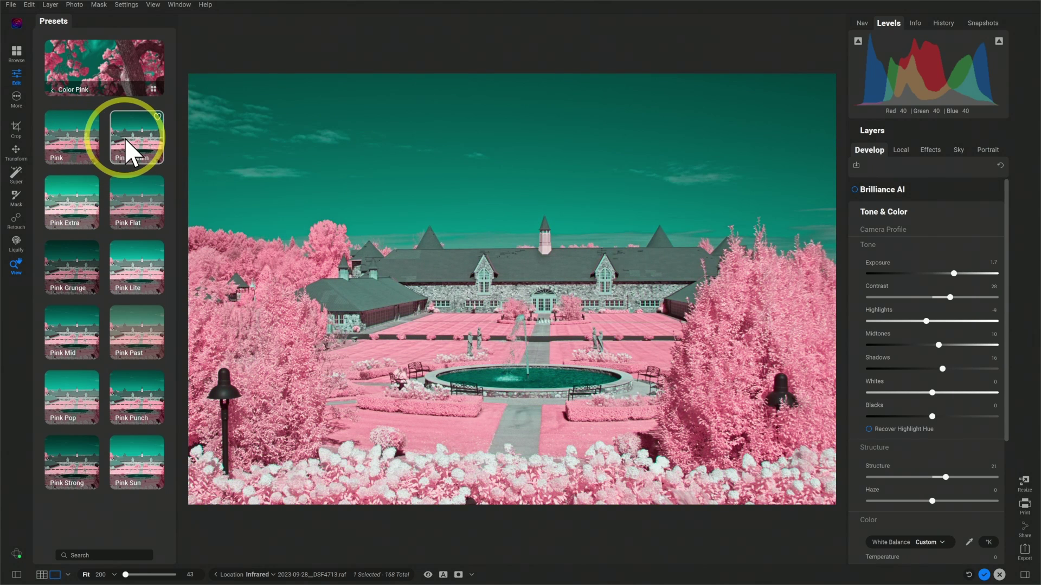
click(131, 214)
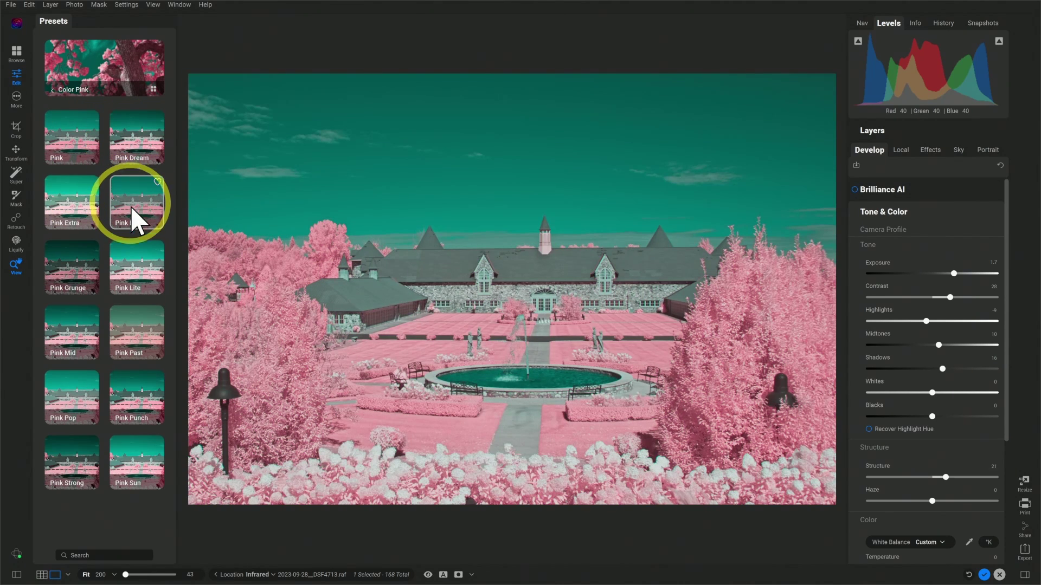
click(142, 270)
click(144, 329)
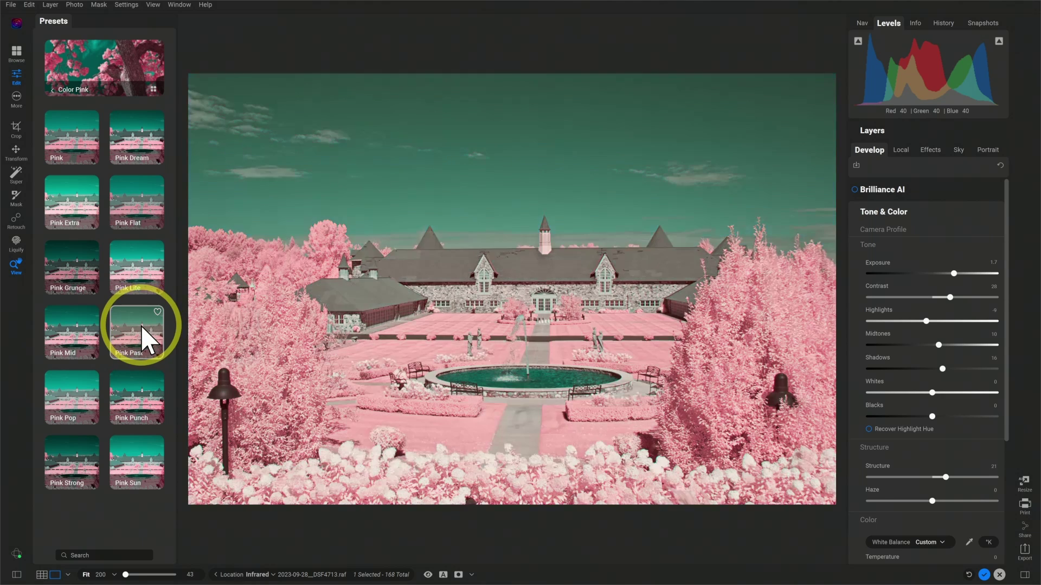
click(133, 386)
click(77, 343)
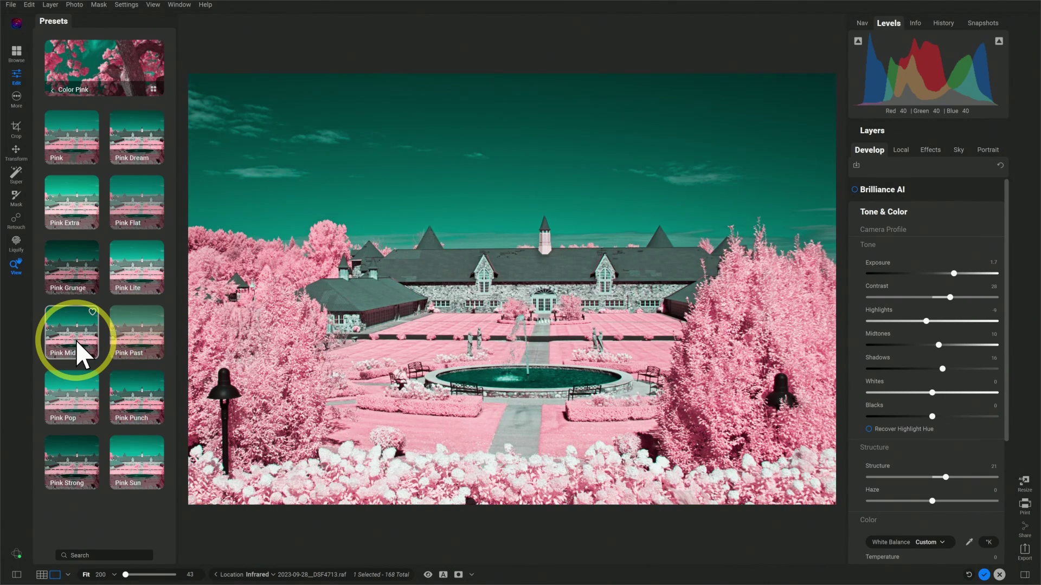
click(71, 467)
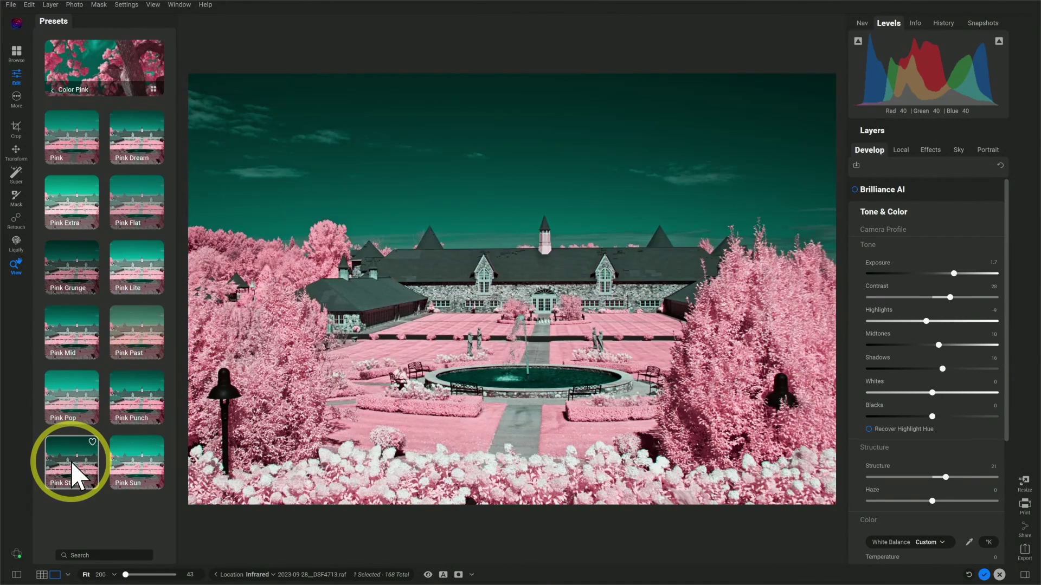
click(135, 471)
Step: Compare the Pink Punch and Pink Strong presets on the garden photo and choose Pink Strong
click(143, 417)
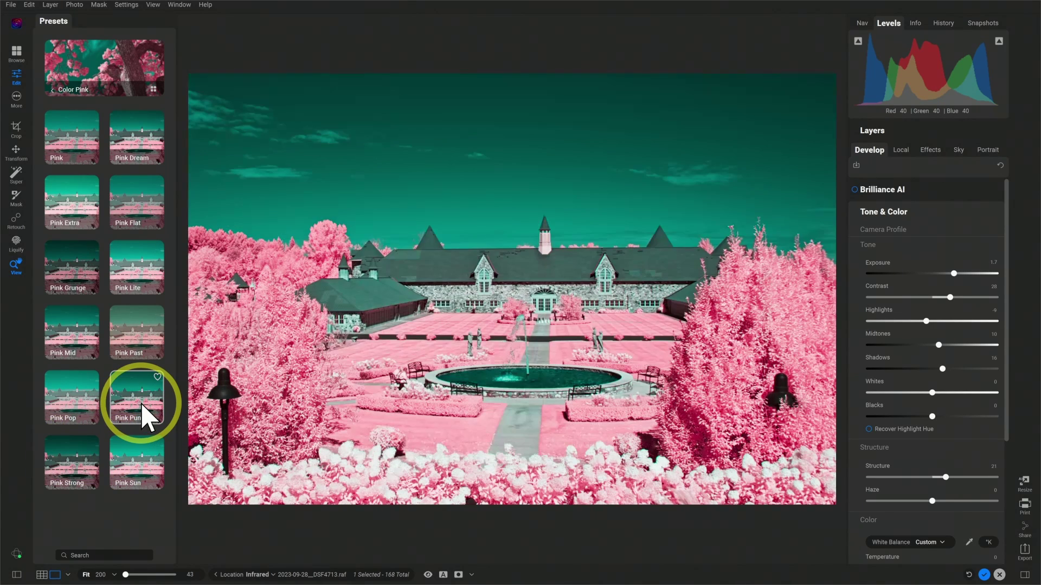
click(71, 482)
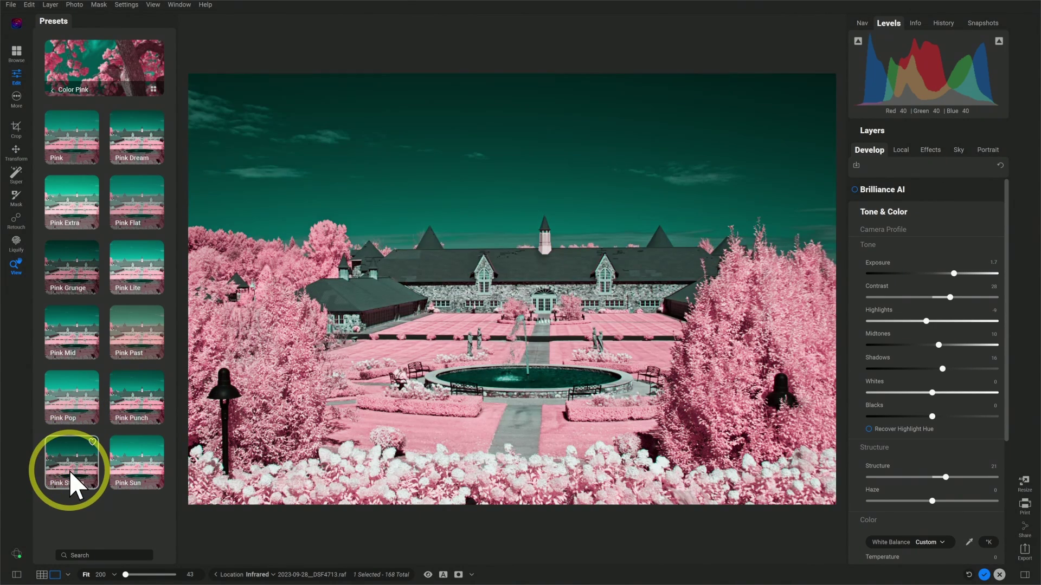
click(132, 417)
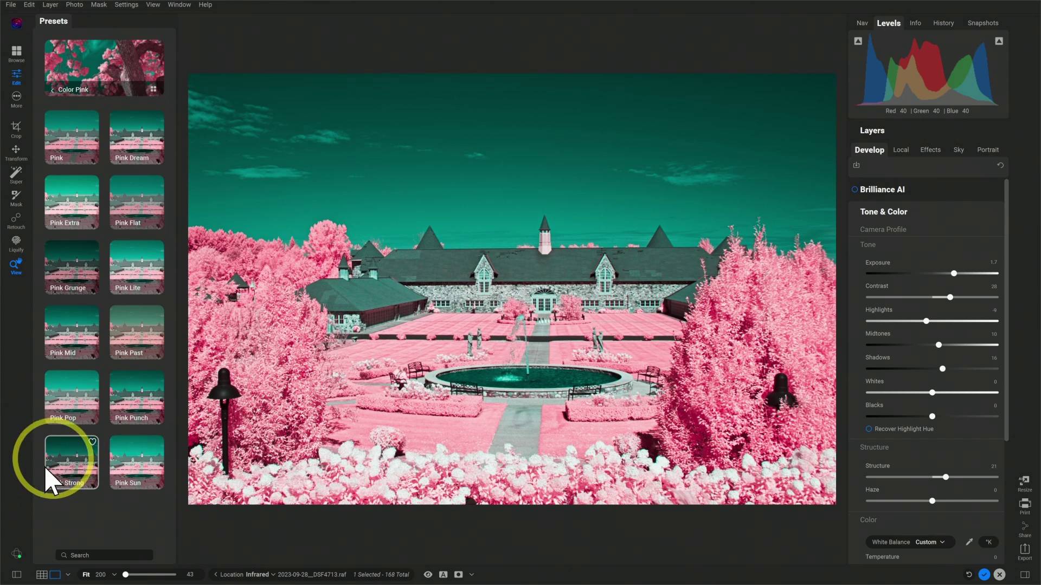
click(75, 472)
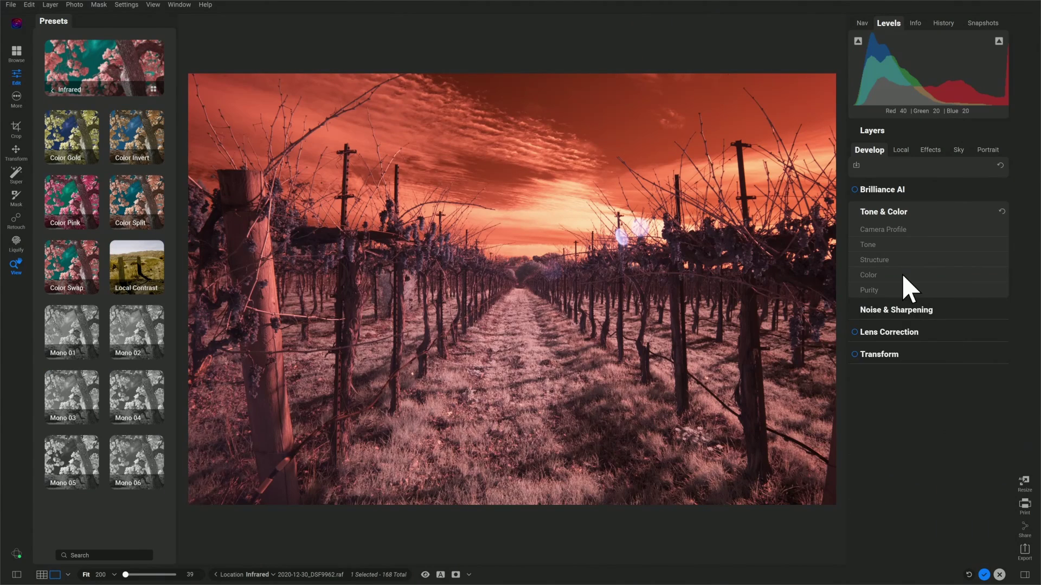
Step: Set a custom white balance on the 590nm vineyard photo and apply the Gold preset from the Color Gold group
click(904, 277)
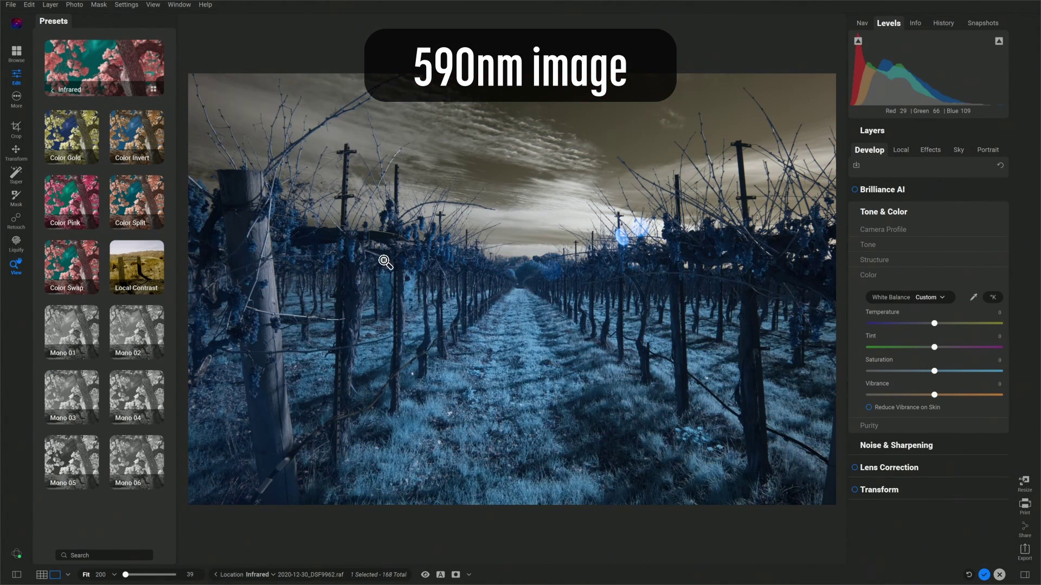
click(98, 158)
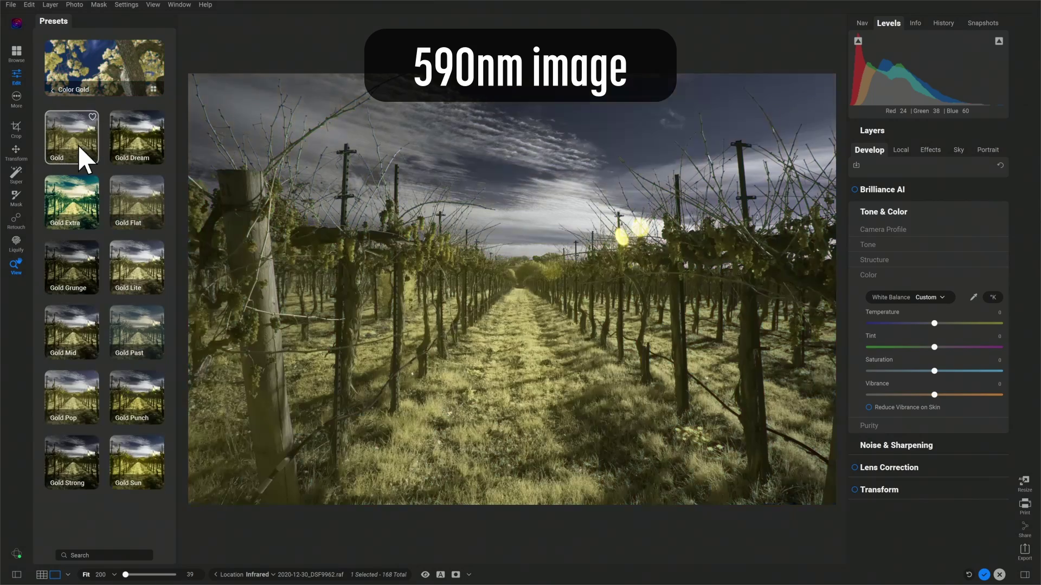
click(84, 158)
Step: Set the vineyard photo's exposure to 0.75 and contrast to 13, lower its blacks slightly, and switch to the Gold Pop preset
drag(932, 274, 939, 298)
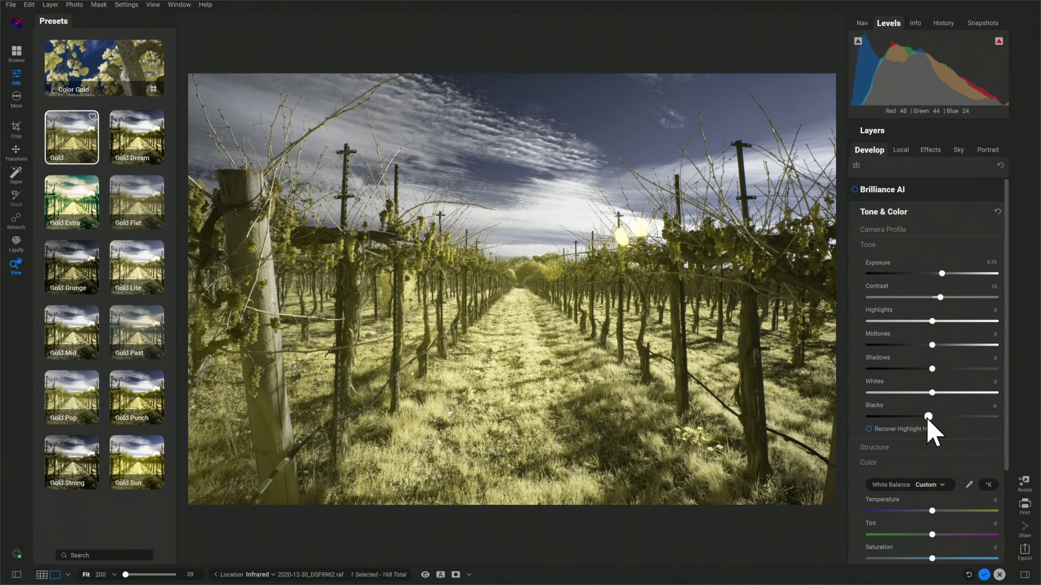
drag(930, 416, 927, 416)
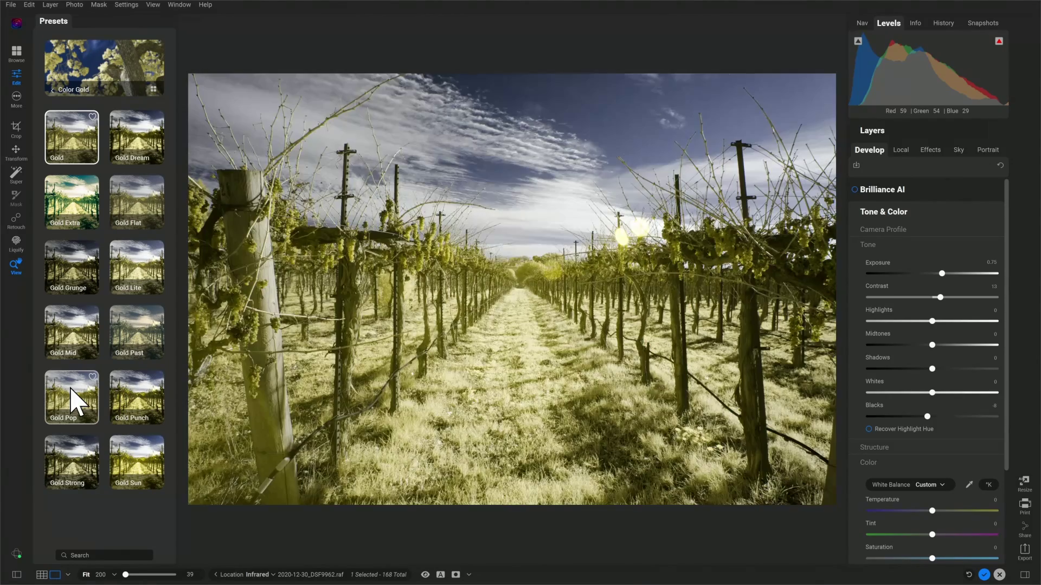
click(74, 394)
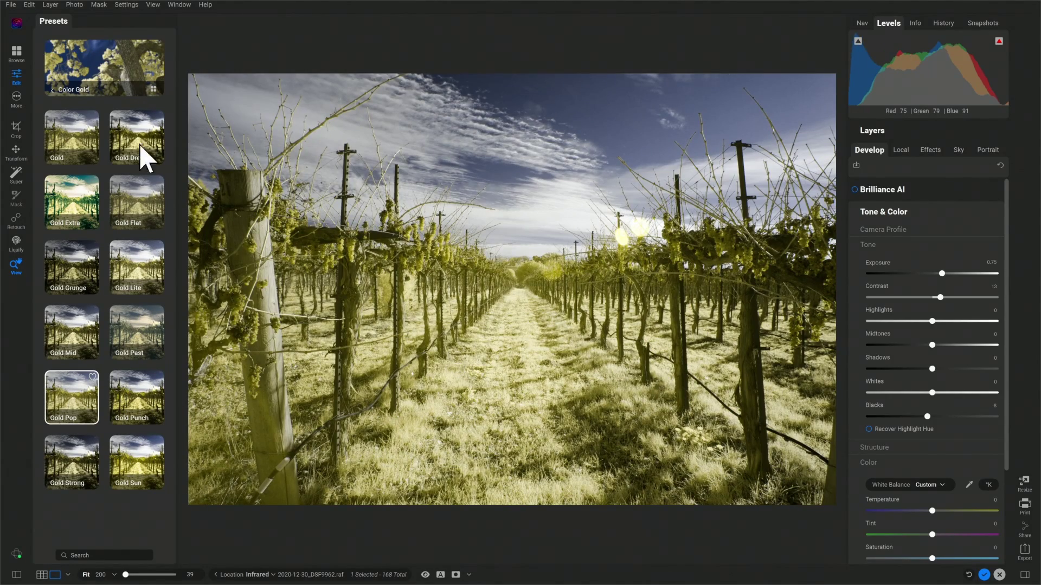
Step: Try the Mono 01 Lite and Punch variants on the vineyard photo, apply Mono 01 Flat, and fine-tune its tone
click(54, 90)
click(66, 333)
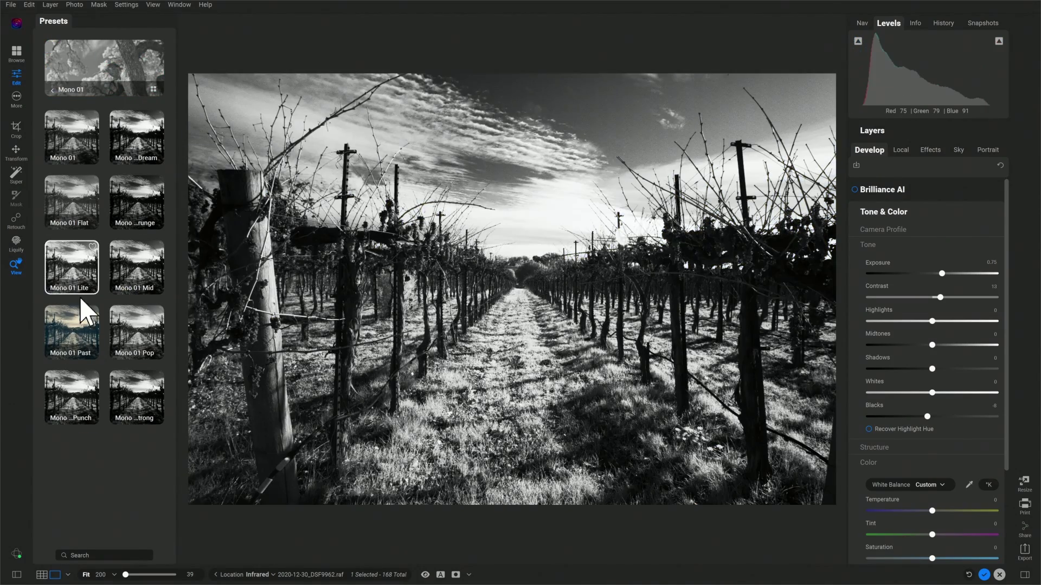
click(81, 315)
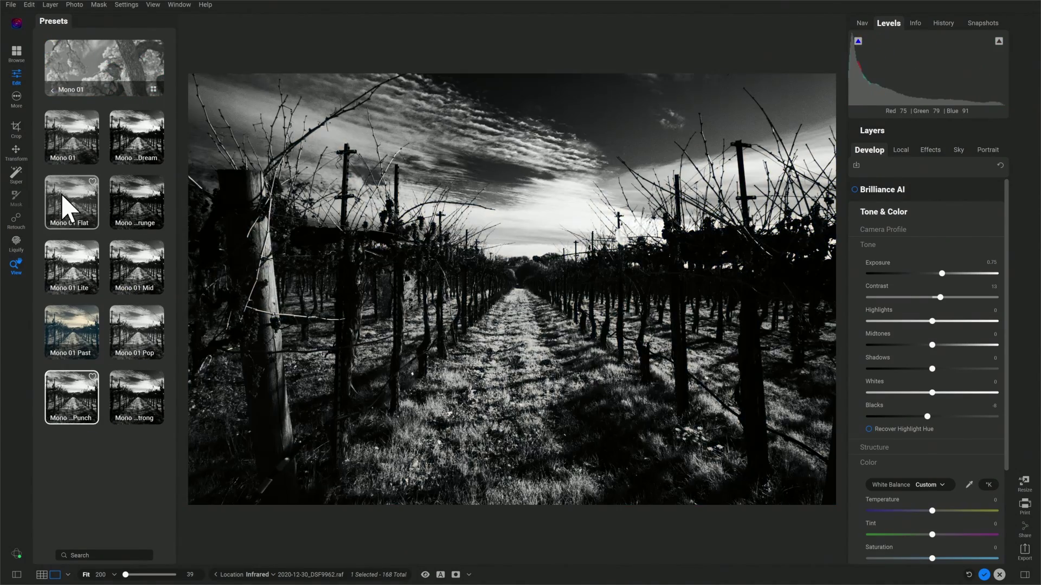
click(66, 205)
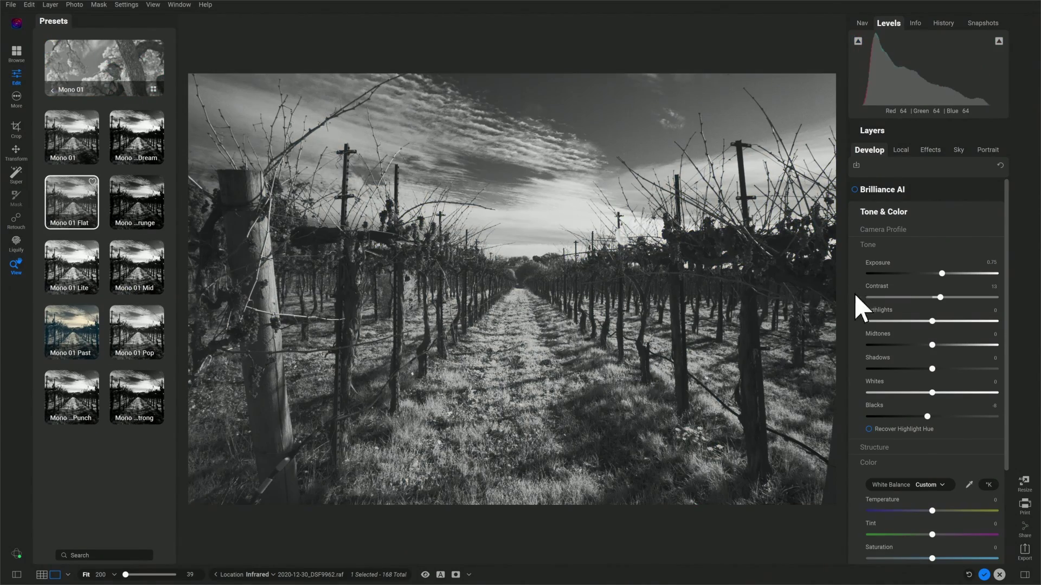
drag(946, 298, 949, 273)
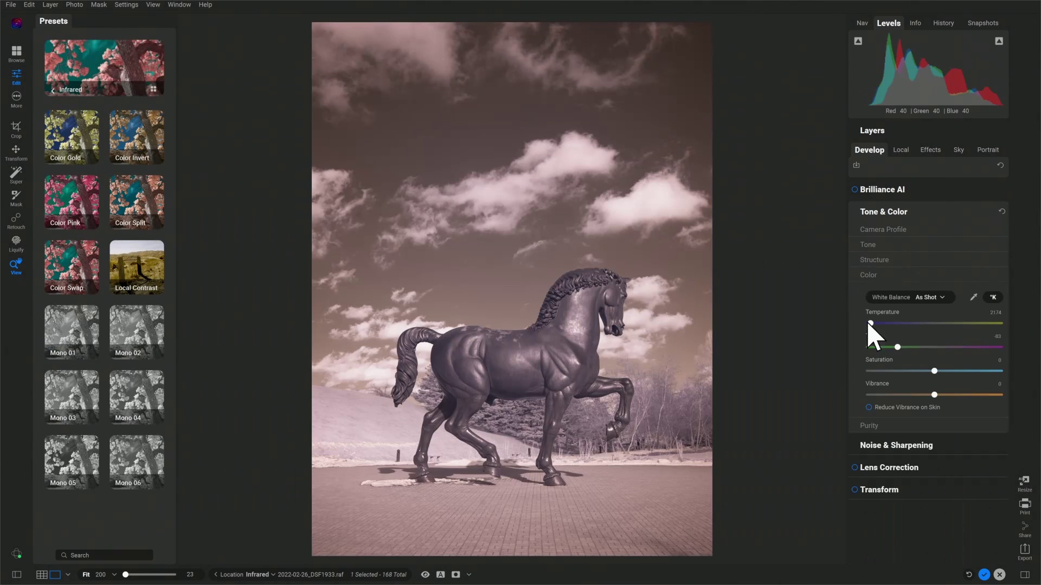
Step: Sample a white cloud in the 720nm horse statue photo for a custom white balance and set its contrast to 14
click(974, 297)
click(645, 205)
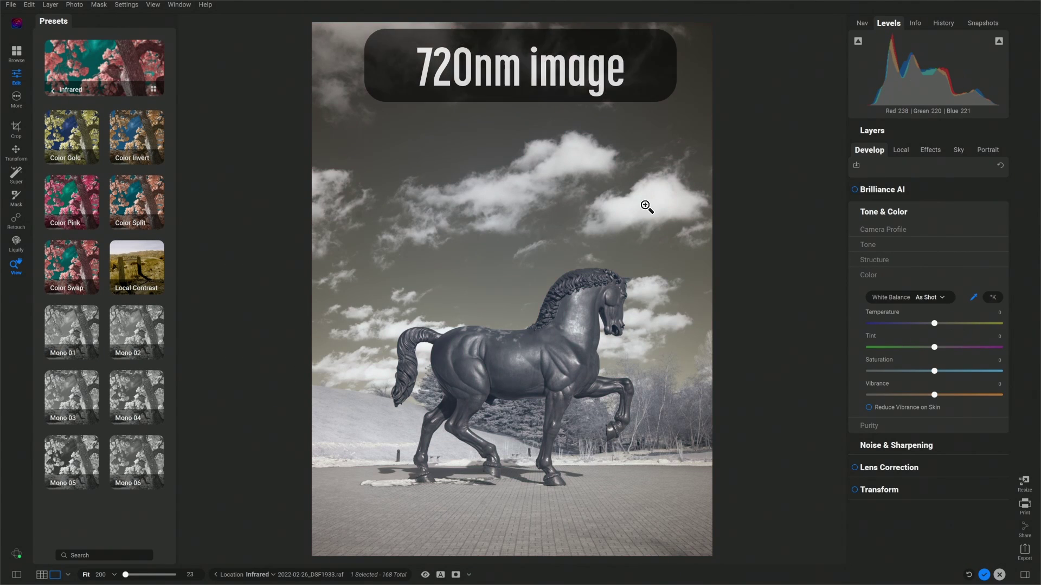
click(890, 242)
drag(932, 297, 941, 297)
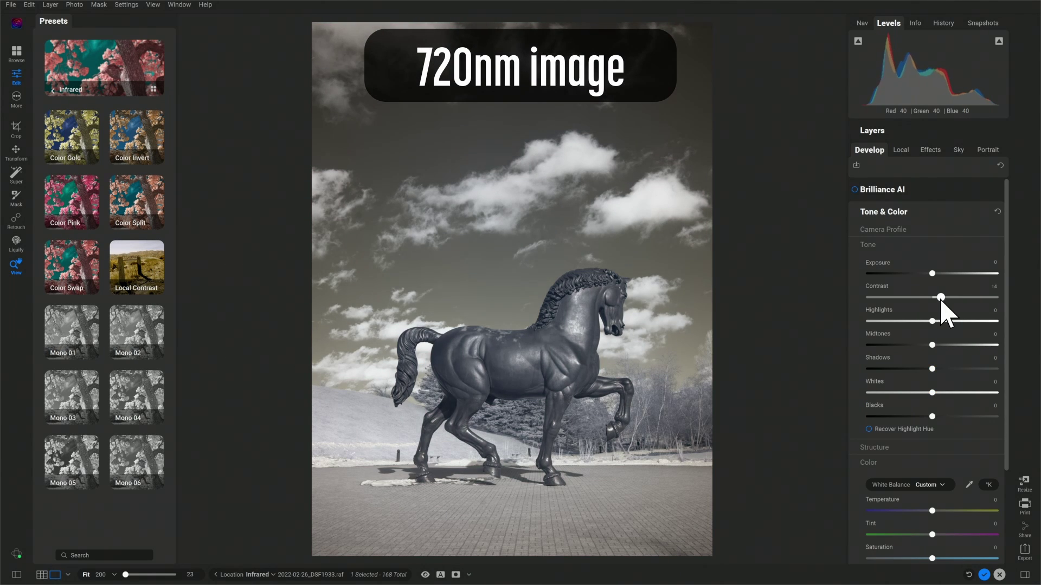
Step: Try the Split Past and Split Strong presets from the Color Split group on the horse photo, and apply Split Punch
click(140, 210)
click(81, 145)
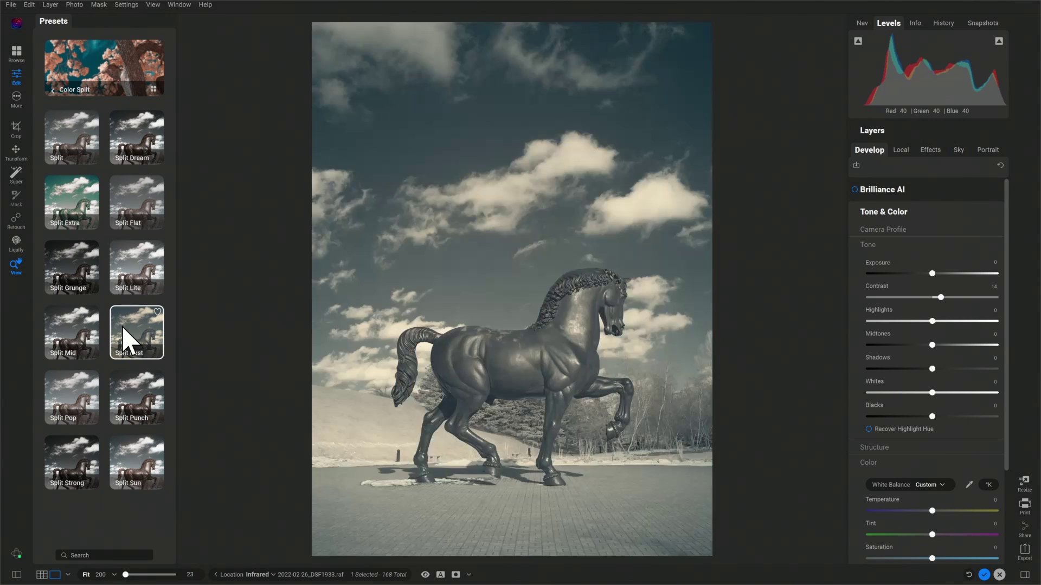
click(61, 344)
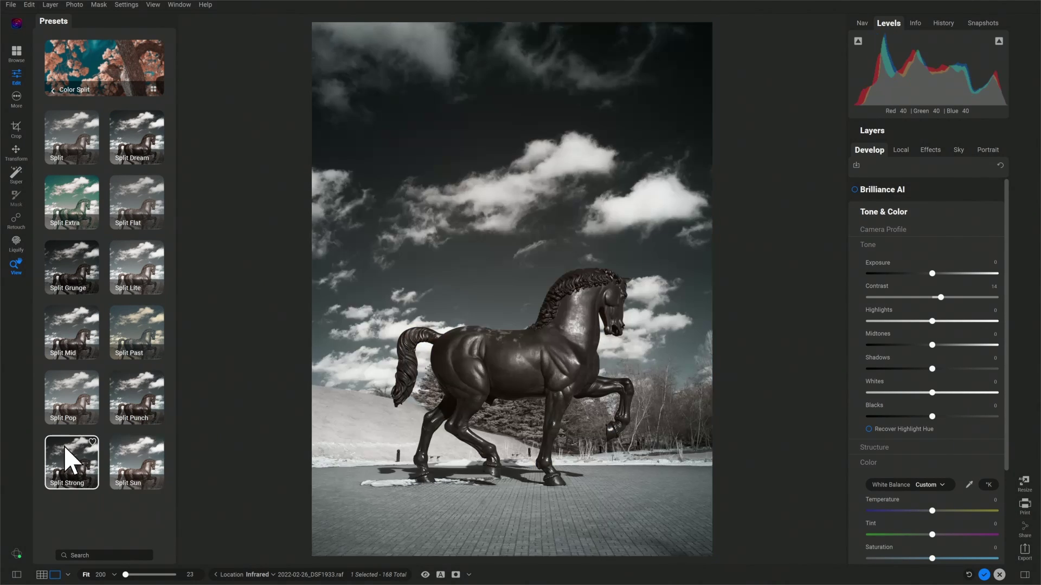
click(133, 393)
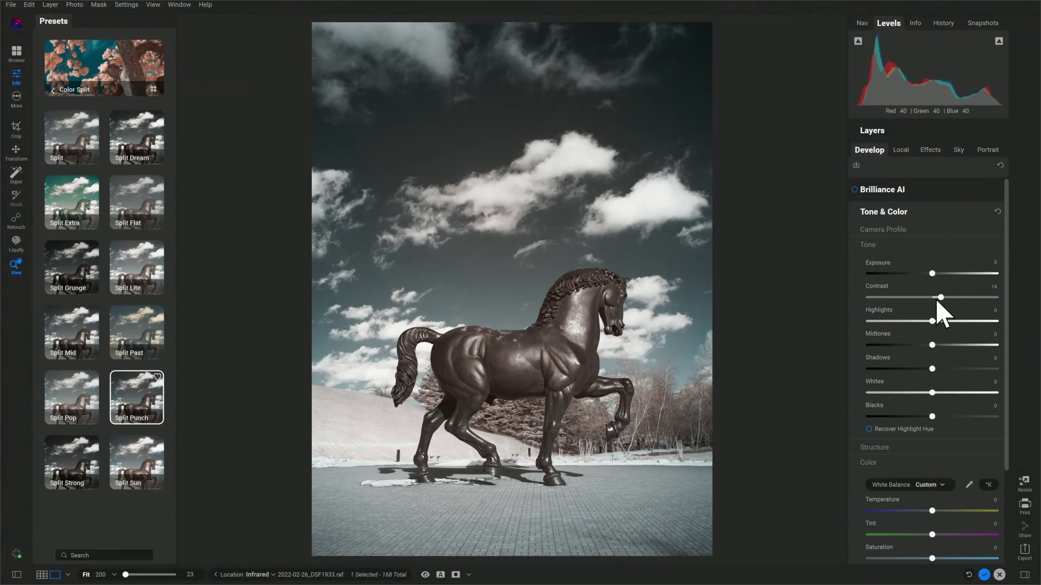
Step: Set the horse photo's contrast to 17, lower its highlights and blacks, and raise its midtones slightly
drag(941, 297, 933, 345)
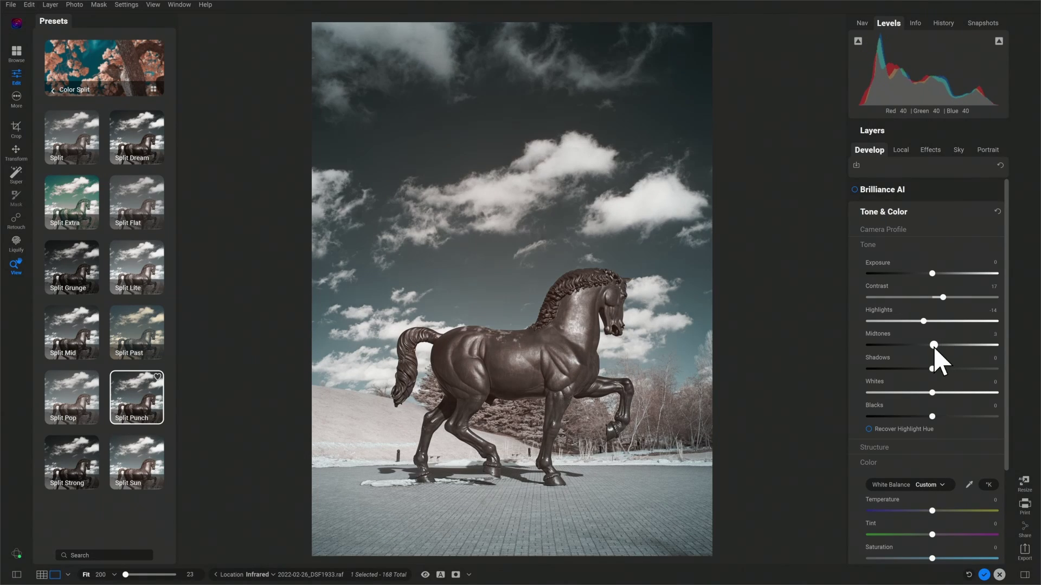
drag(931, 416, 921, 417)
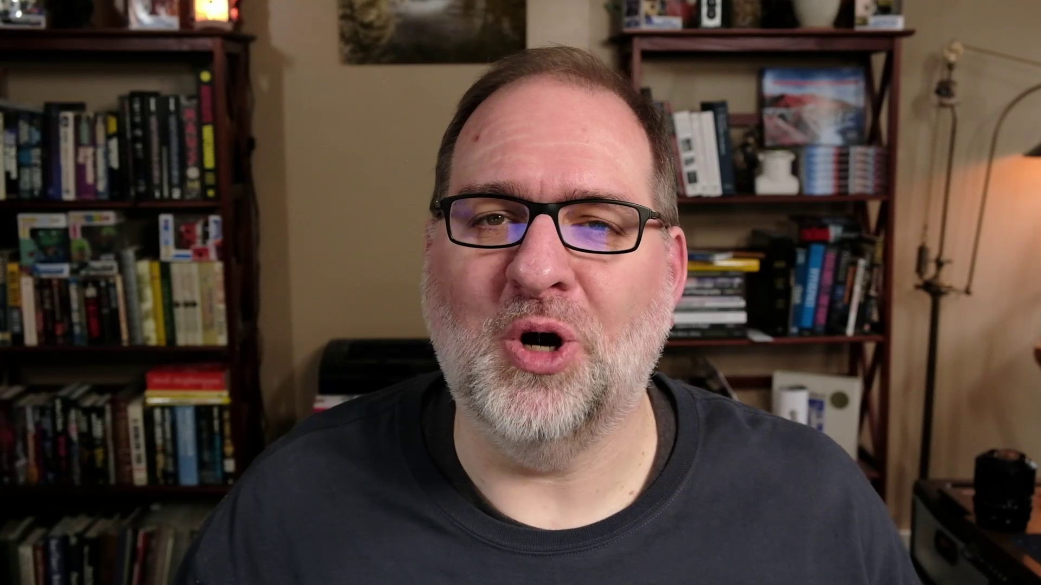